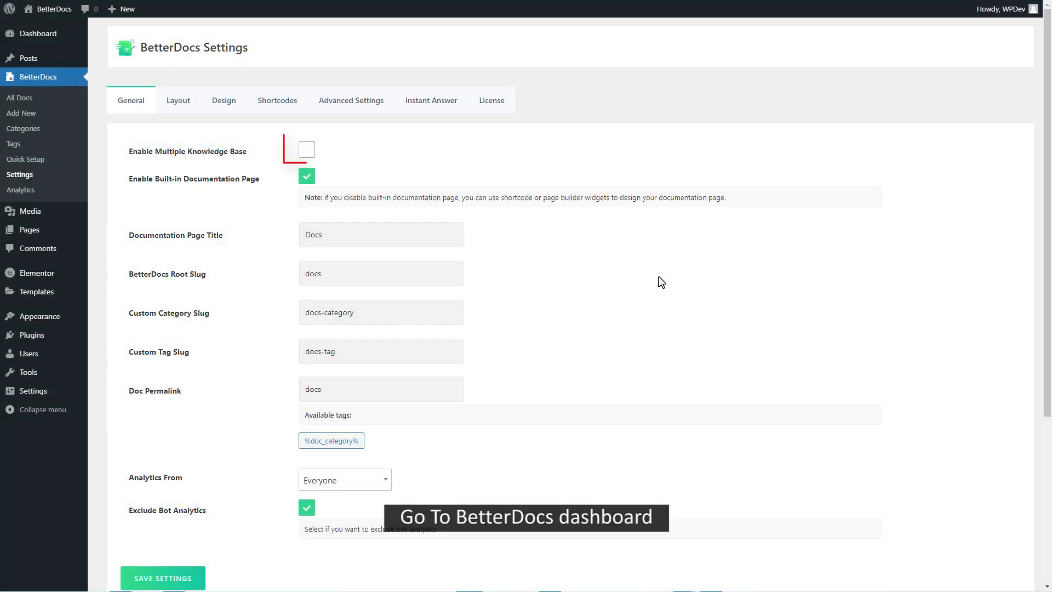
- Enable multiple knowledge bases in the general BetterDocs settings and save the settings
click(306, 149)
click(196, 580)
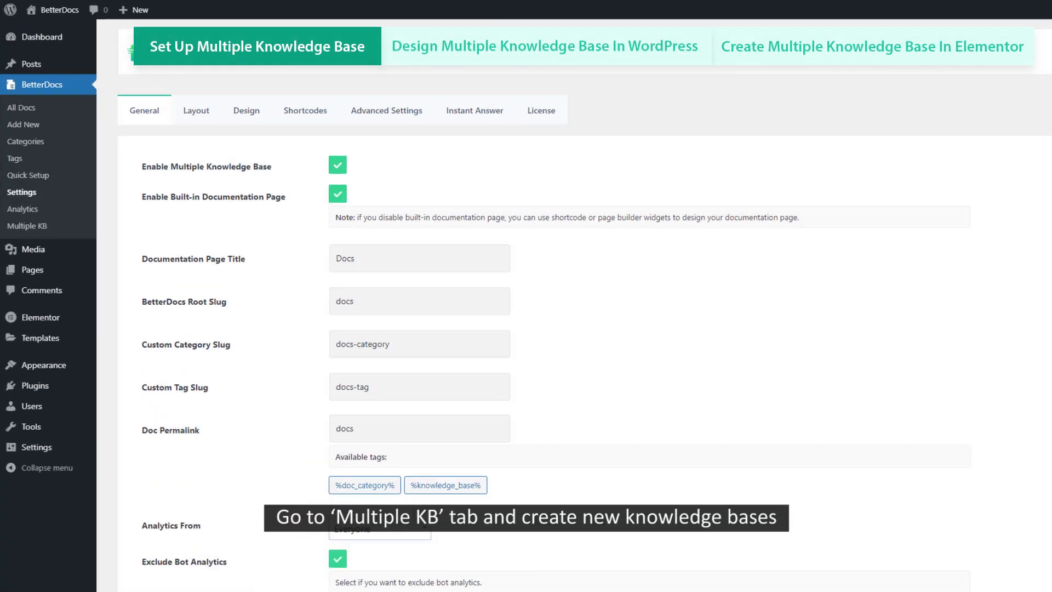
- Add a new knowledge base with the name and slug "Expense Tracker", no parent and an empty description
click(39, 205)
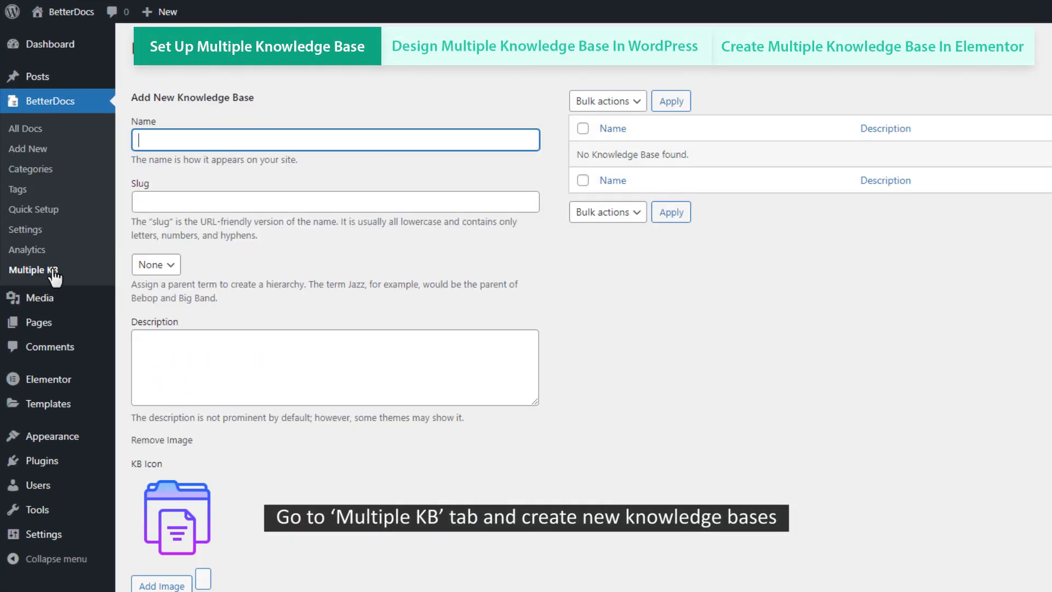
text(Expense Tracker)
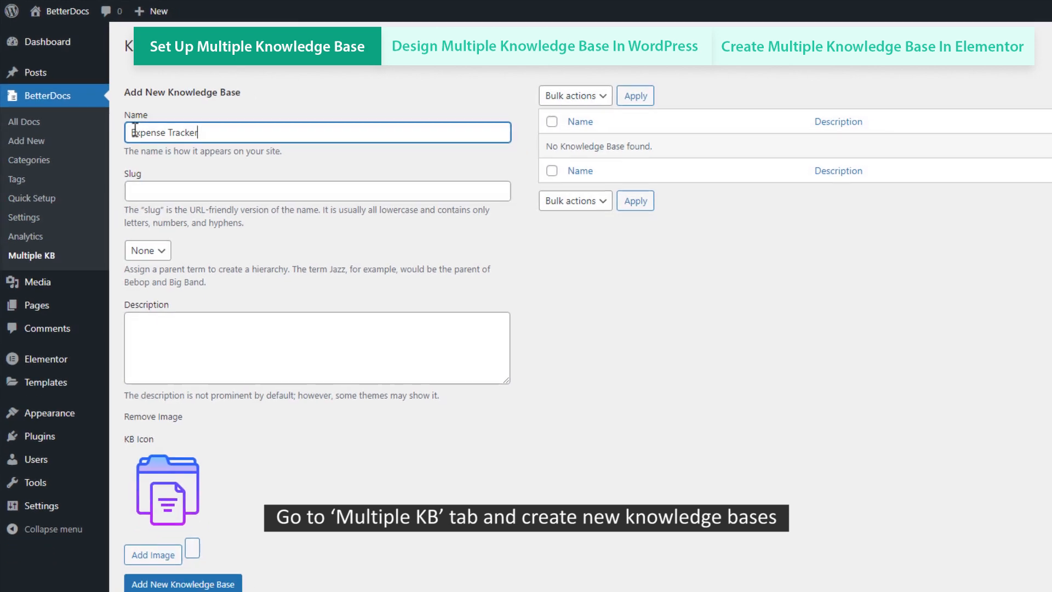
click(137, 203)
text(Expense Tracker)
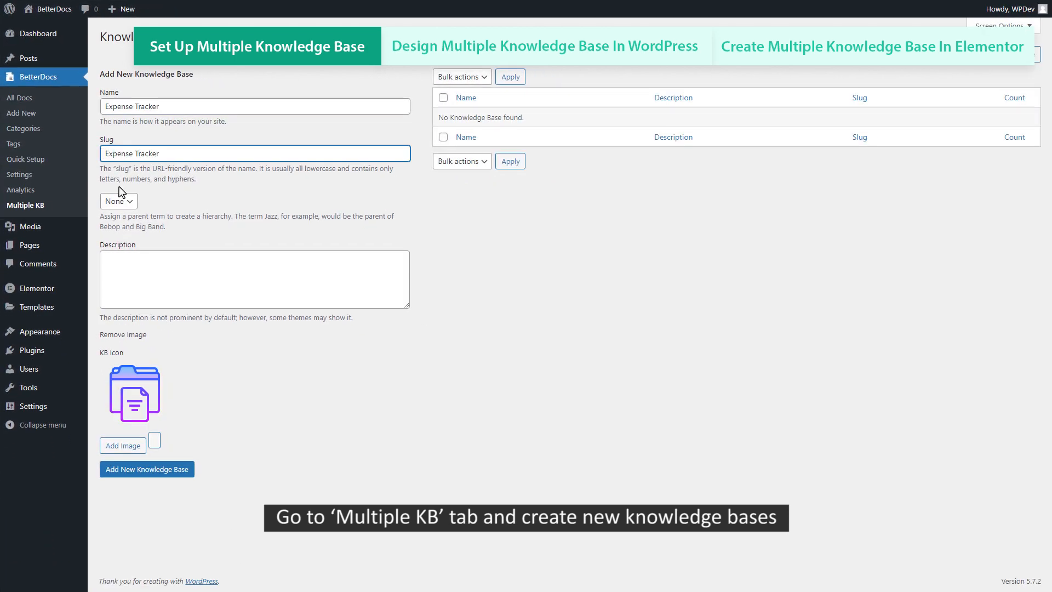
click(114, 202)
click(116, 259)
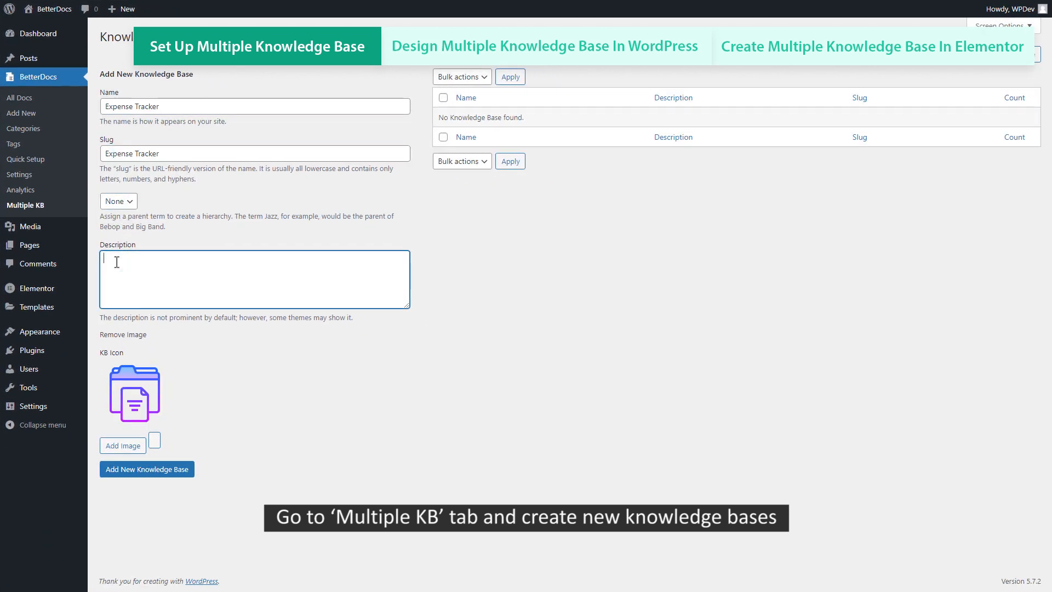
click(123, 445)
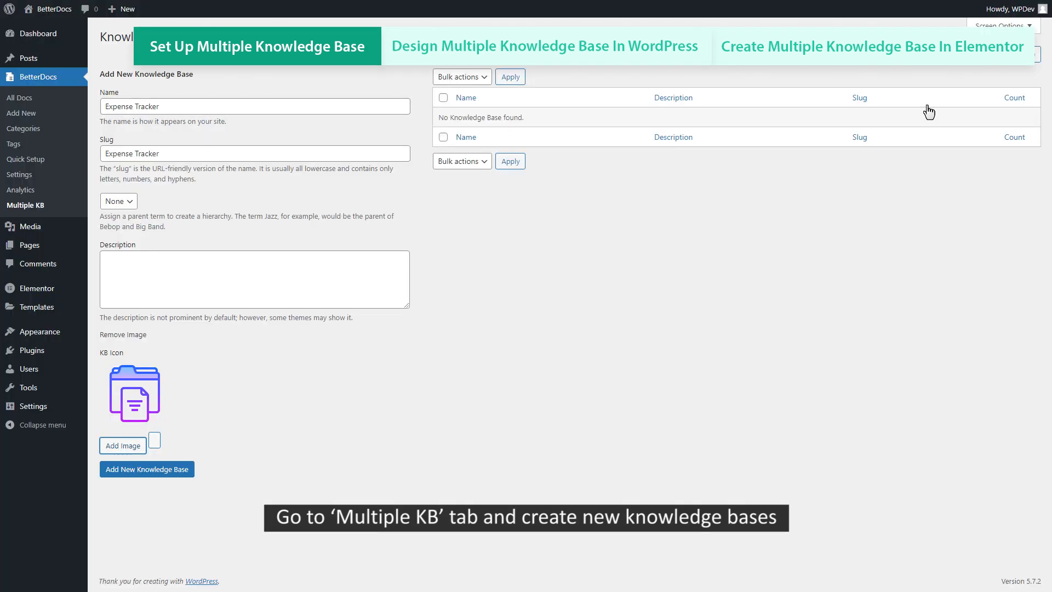
click(191, 475)
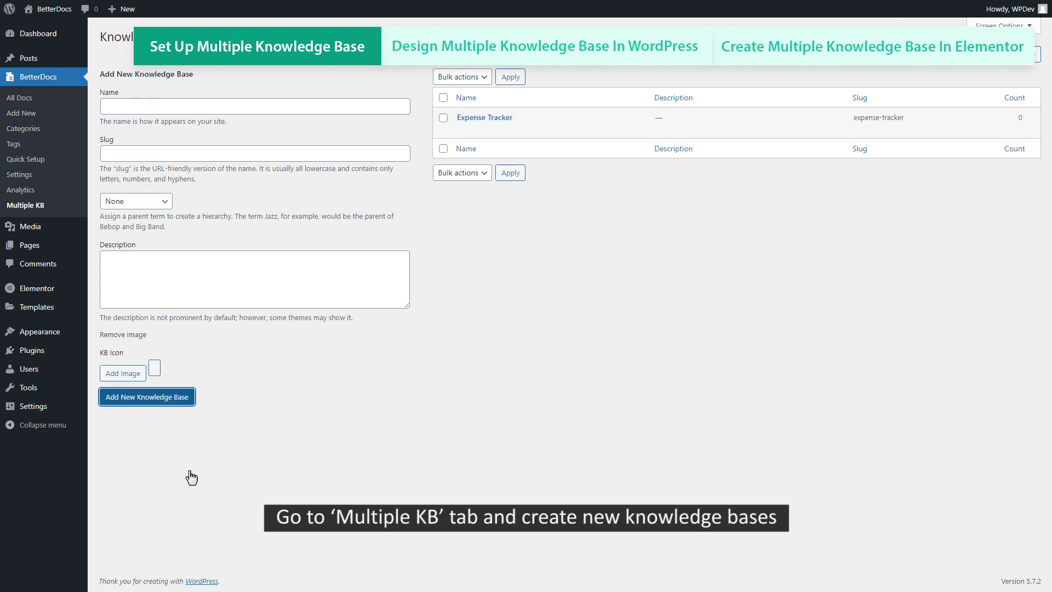
- Add three more knowledge bases named "EasyAccounts", "Open Words" and "Malware Scanner"
click(111, 107)
text(EasyAccounts)
click(163, 397)
click(110, 108)
text(Open Words)
click(186, 397)
click(110, 105)
text(Malware Scanner)
click(186, 398)
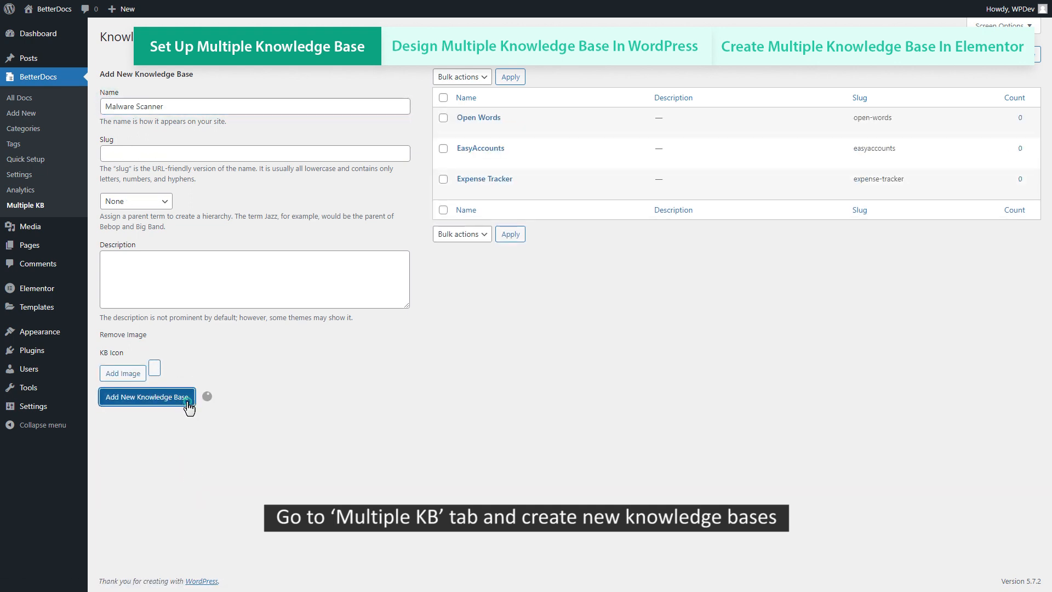
- Add two further knowledge bases named "FlyChat" and "UpProject"
click(113, 103)
text(FlyChat)
click(182, 396)
click(113, 105)
text(UpProject)
click(183, 397)
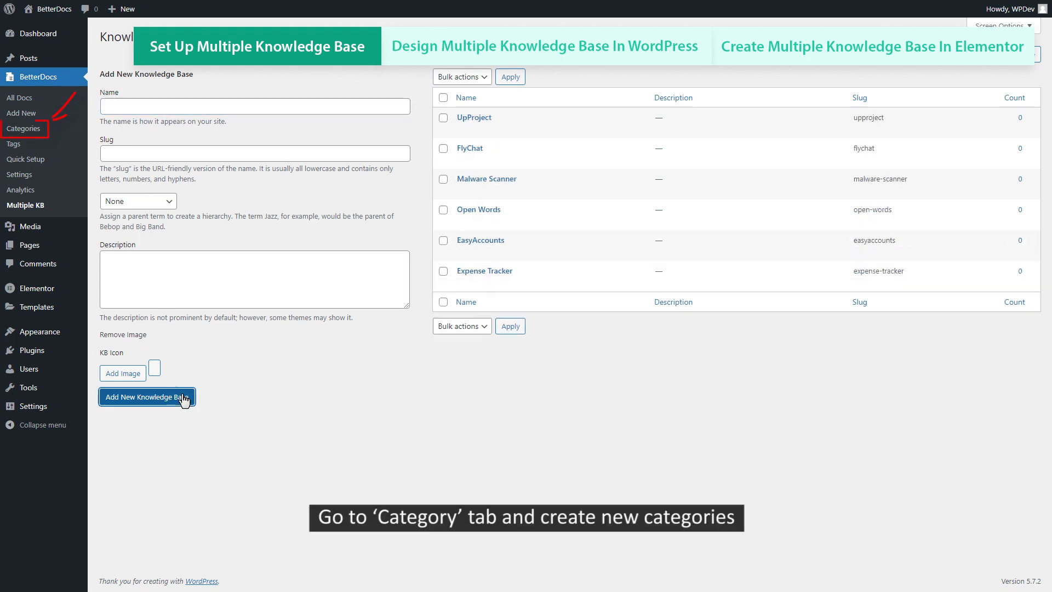
- Fill in a new docs category with the name and slug "Contact Support" and None as its parent
click(42, 133)
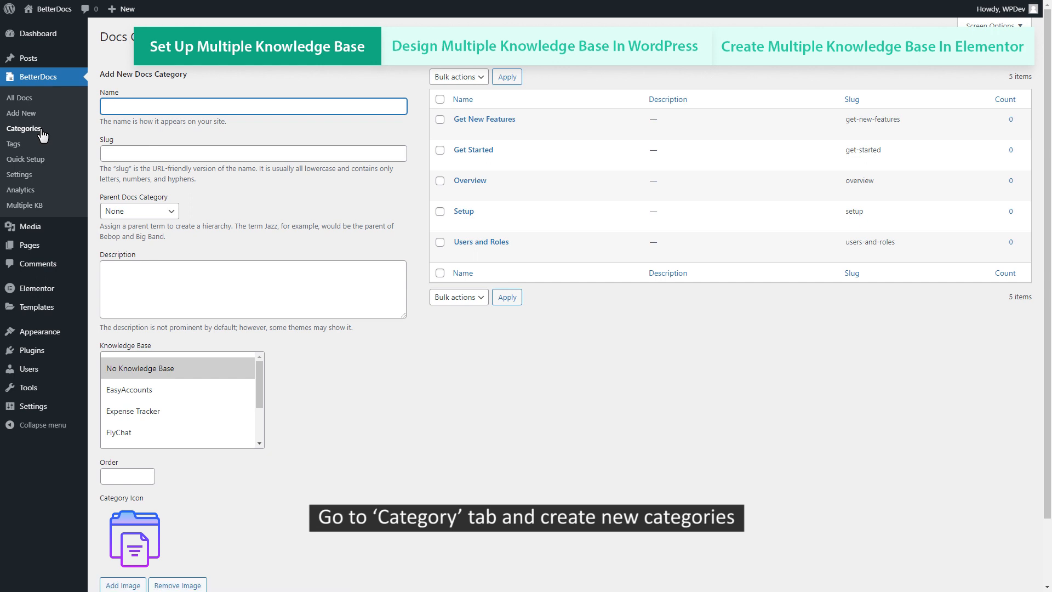
click(102, 106)
text(Contact Support)
click(110, 154)
text(Contact Support)
click(162, 212)
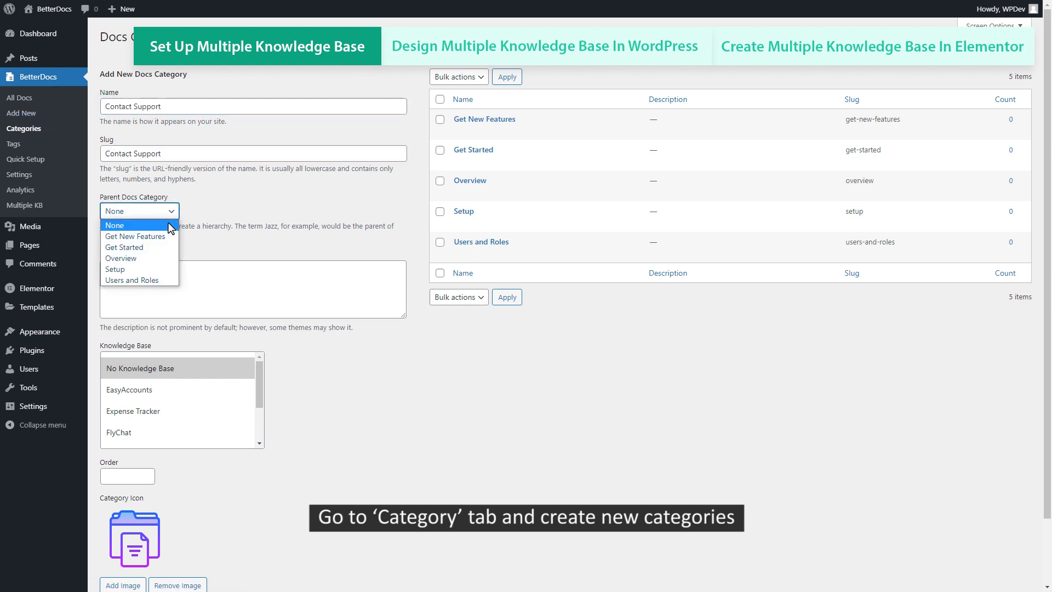
click(115, 226)
click(119, 281)
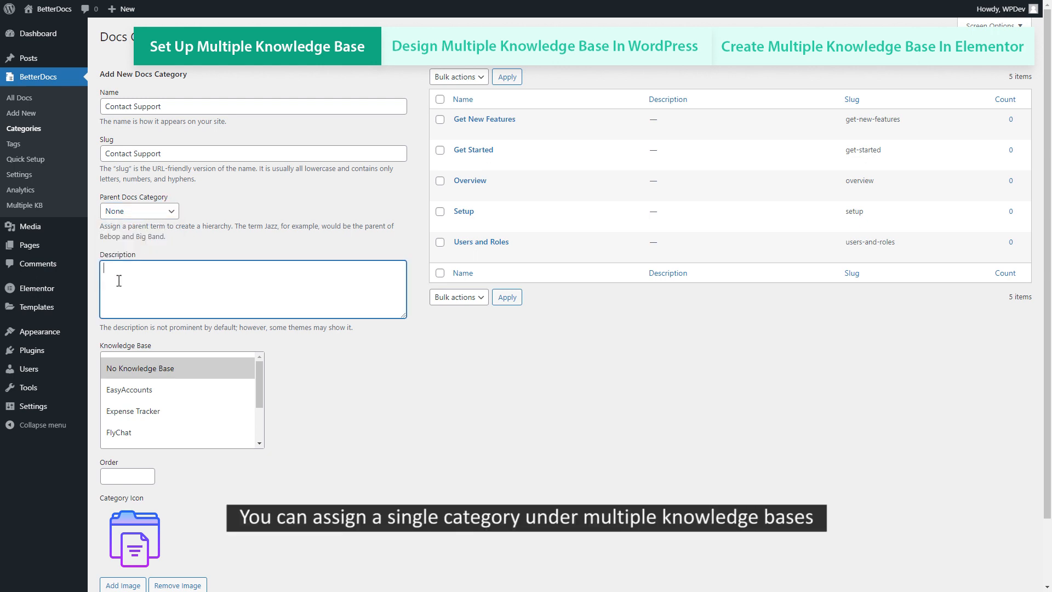
- Assign the Contact Support category to all six knowledge bases, EasyAccounts through UpProject, and add the category
click(187, 390)
ctrl+click(169, 415)
ctrl+click(160, 432)
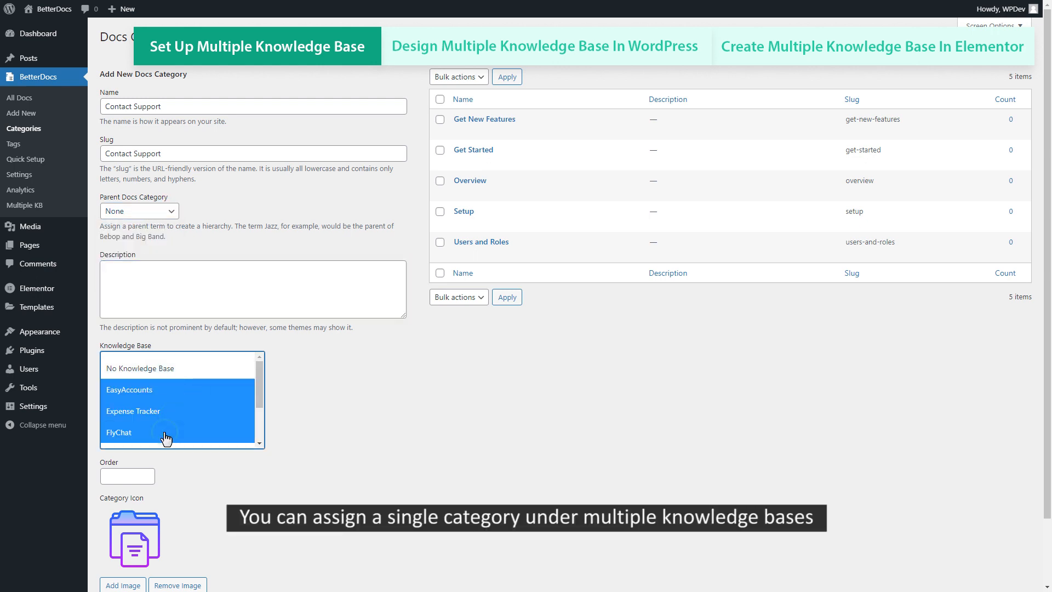
scroll(166, 438, down, 2)
shift+click(166, 438)
scroll(165, 427, up, 2)
scroll(165, 425, down, 2)
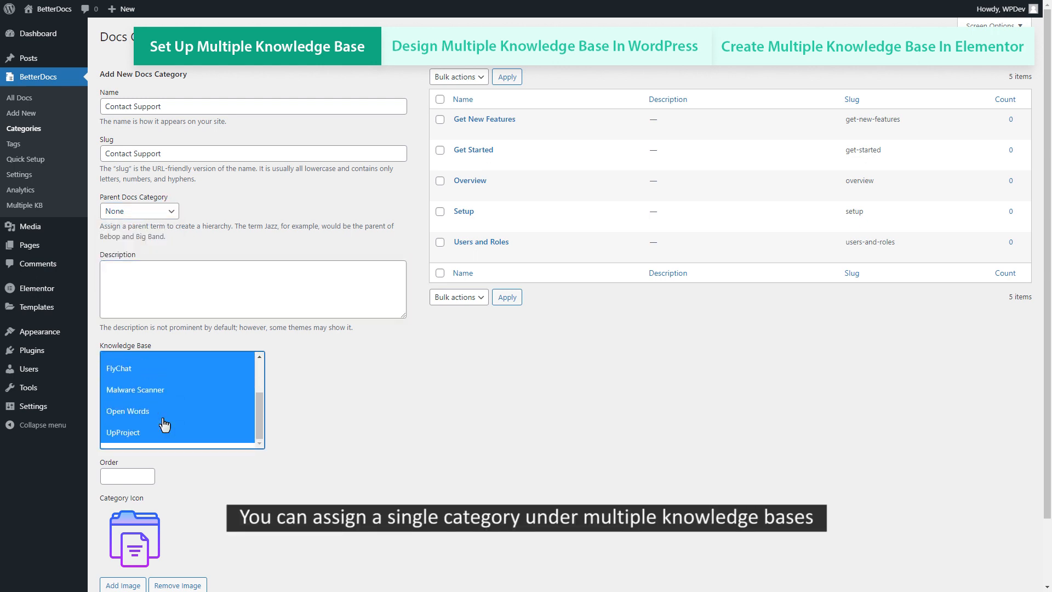
scroll(300, 443, down, 2)
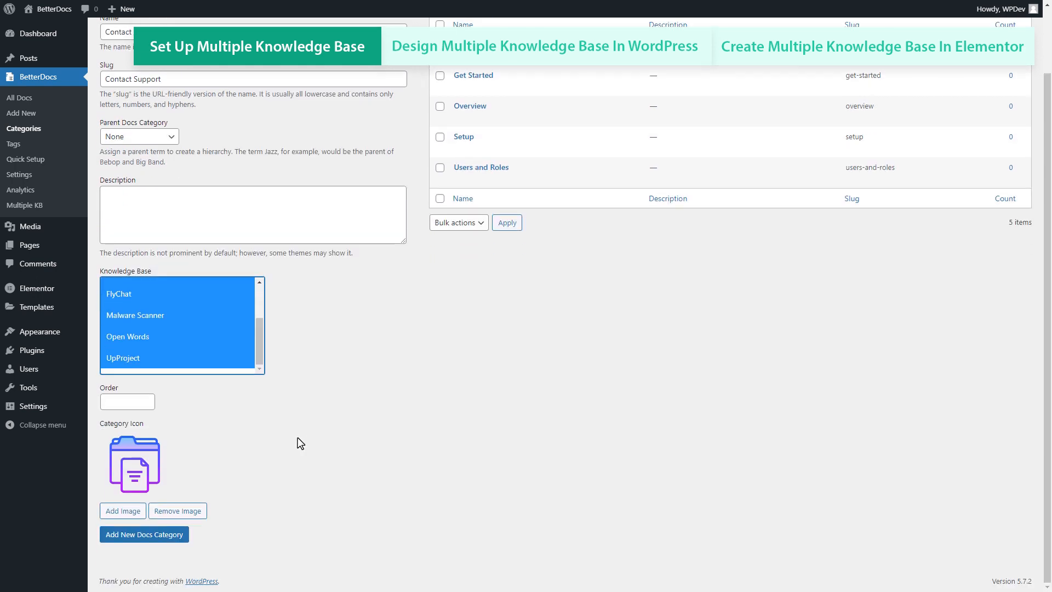
click(159, 534)
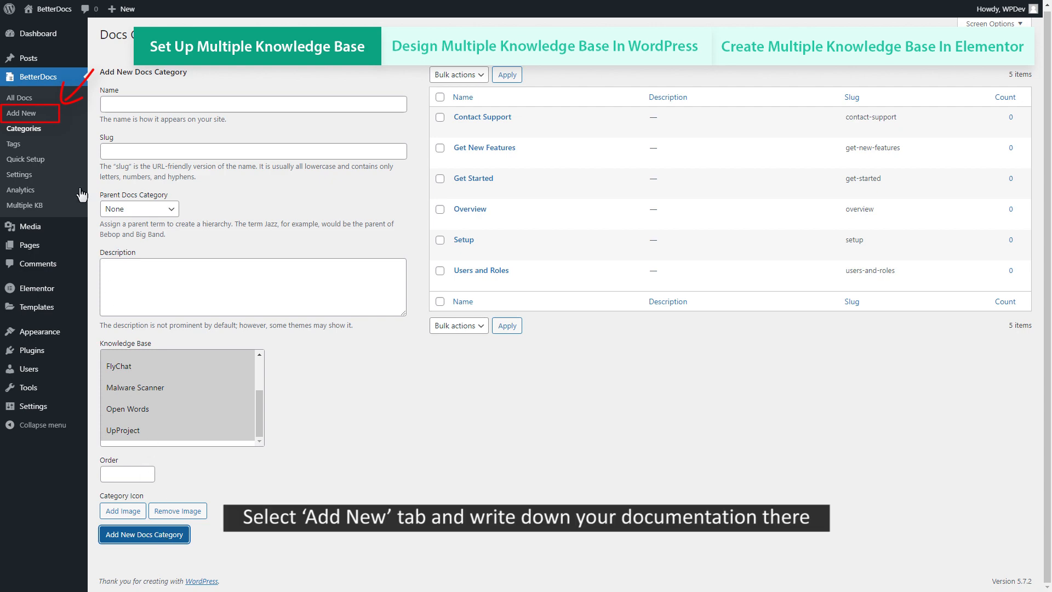
- Create a new doc titled "Configure FILE STORAGE AND SHARING" and paste the copied documentation content as its body
click(39, 116)
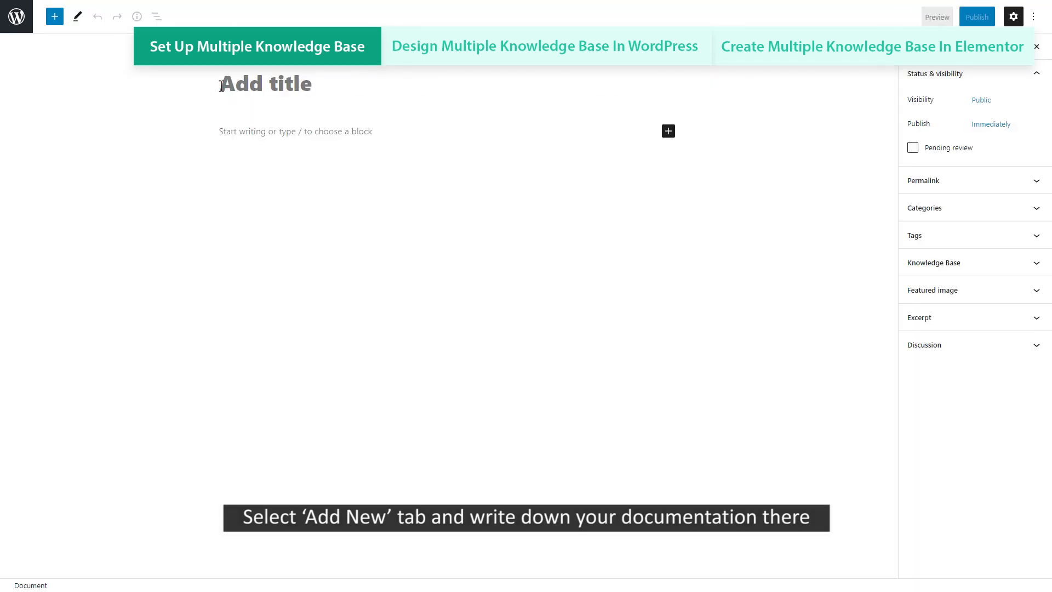
click(221, 86)
text(Configure FILE STORAGE AND SHARING)
click(223, 141)
key(ctrl+v)
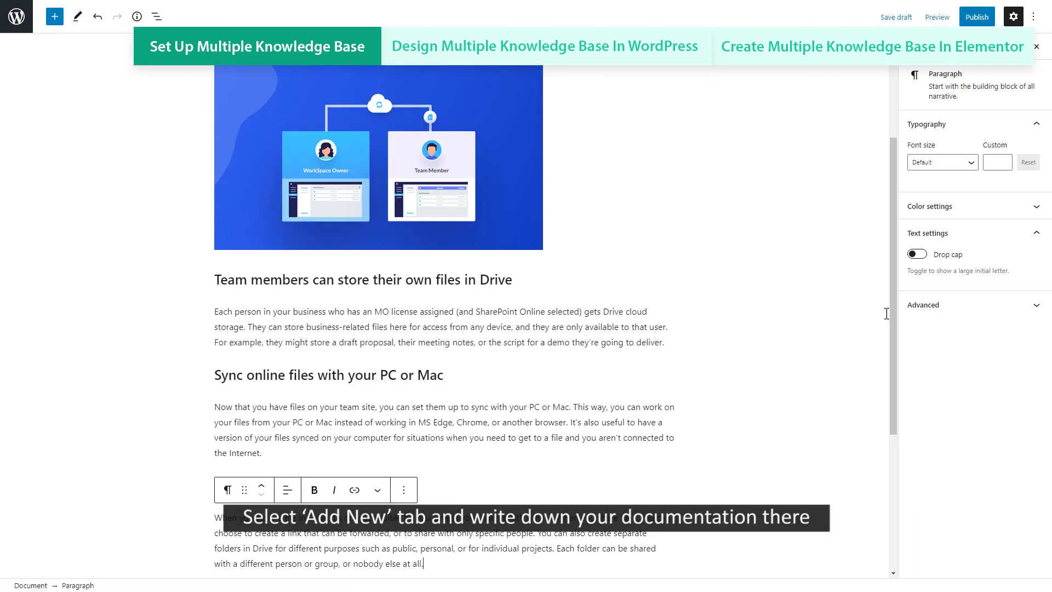
- Assign the doc to the UpProject and Malware Scanner knowledge bases in its document settings
scroll(885, 313, up, 4)
click(920, 48)
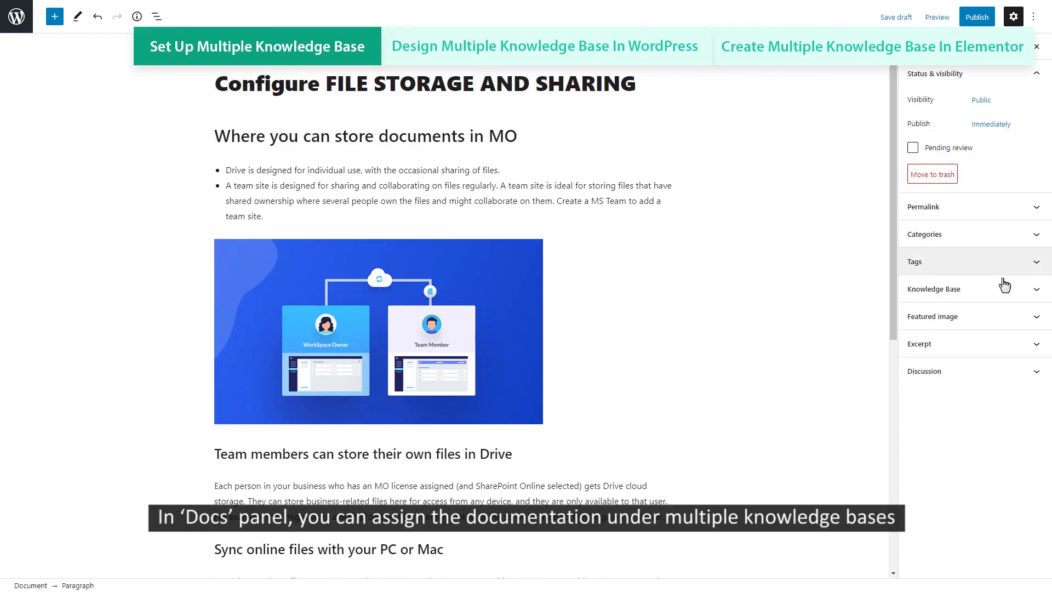
click(1009, 295)
click(912, 390)
click(912, 358)
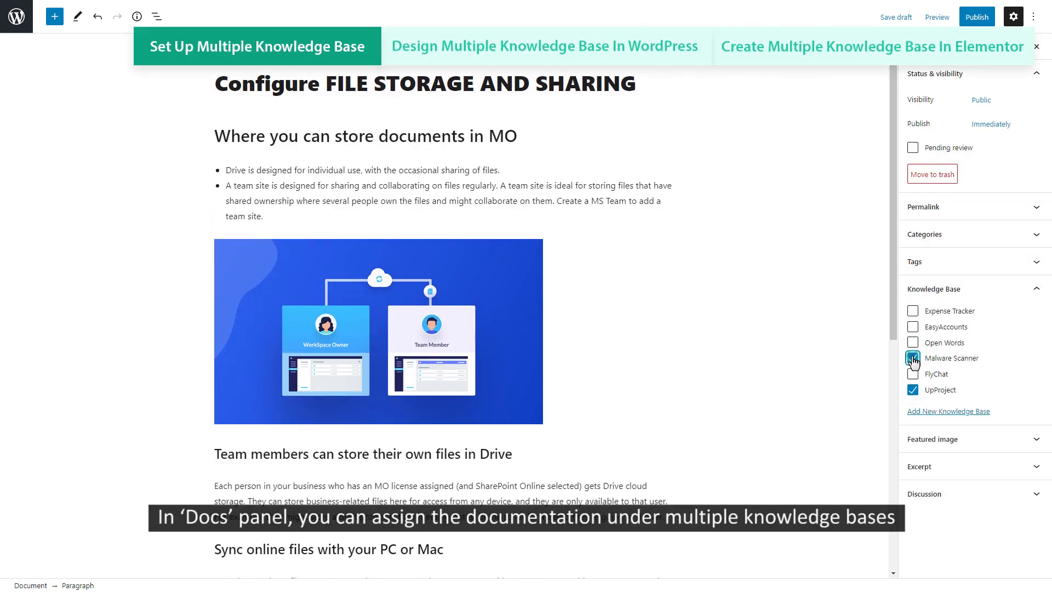
- Put the doc in the Setup category, publish it and leave the editor
click(974, 235)
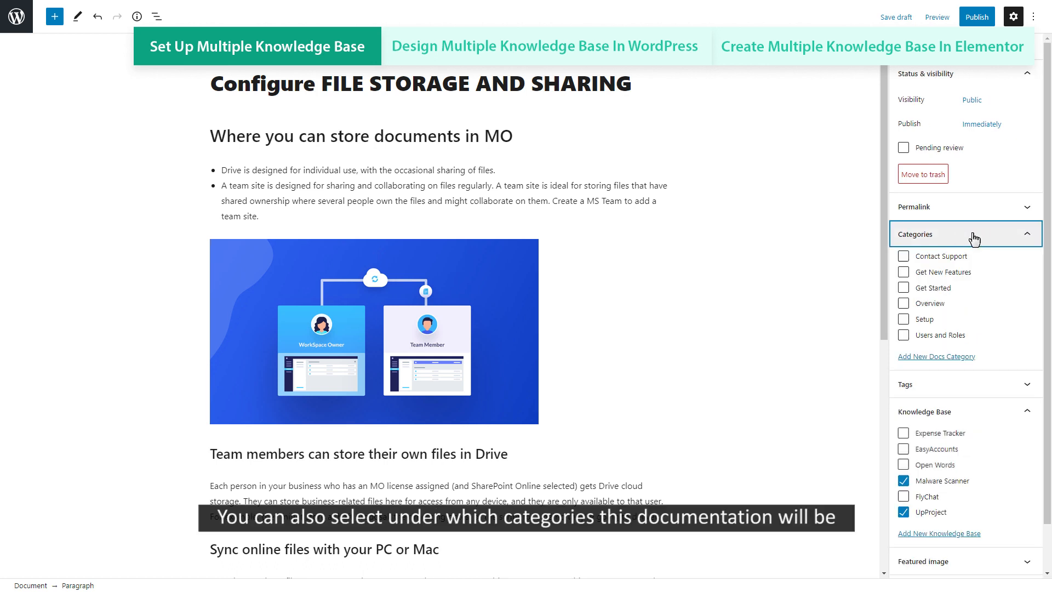
click(903, 319)
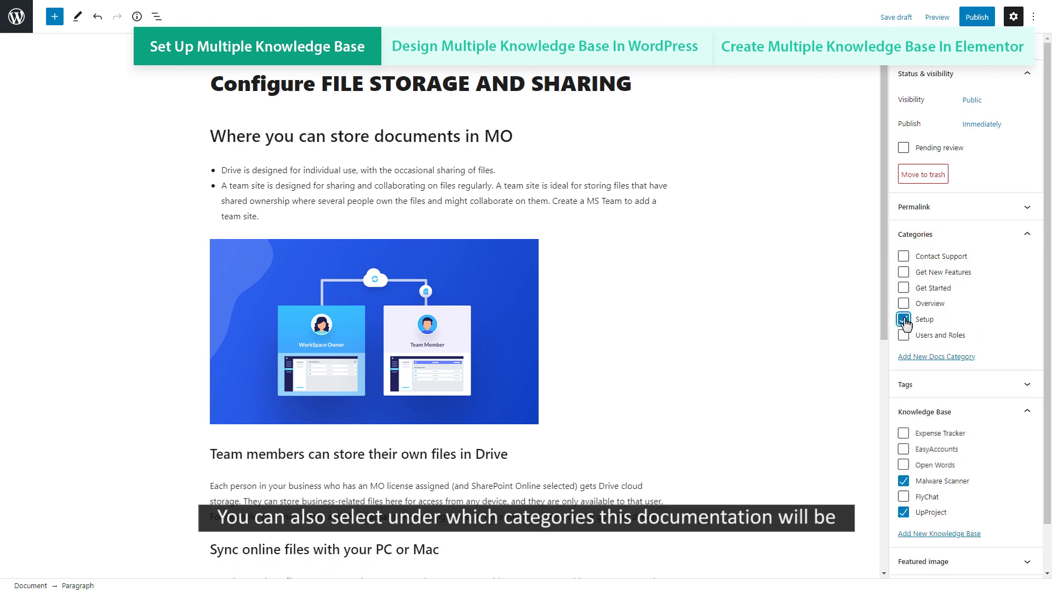
click(975, 18)
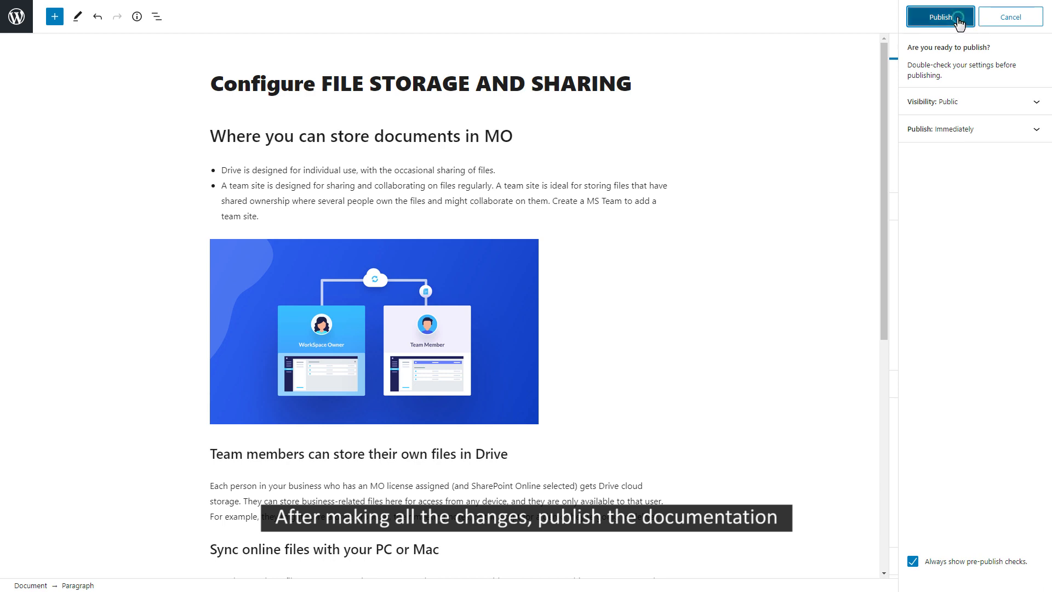
click(20, 28)
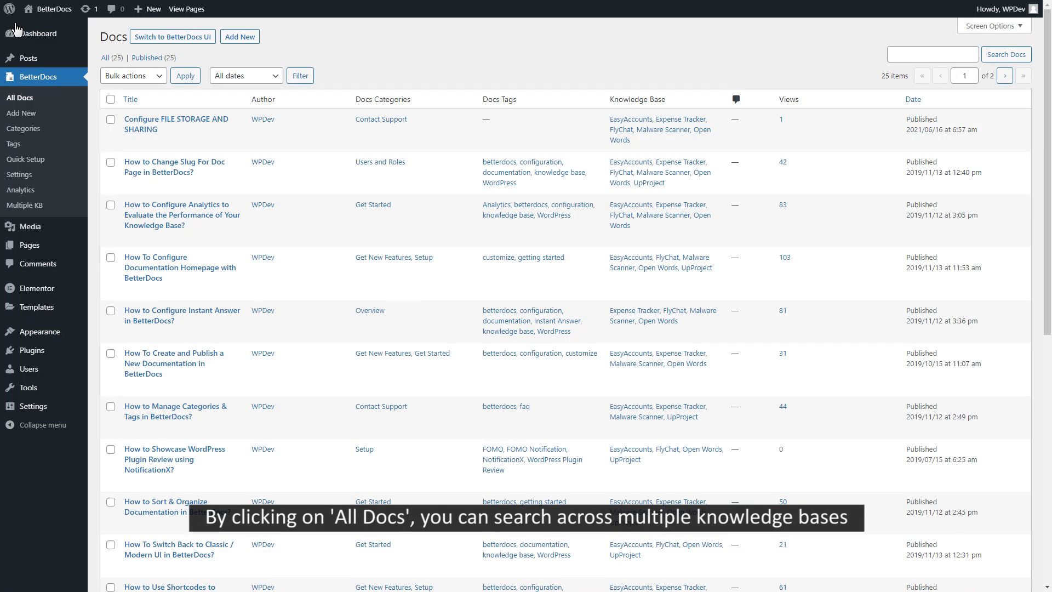
- Open the overview of all docs, filter it by the Malware Scanner knowledge base, and show all knowledge bases again
click(31, 100)
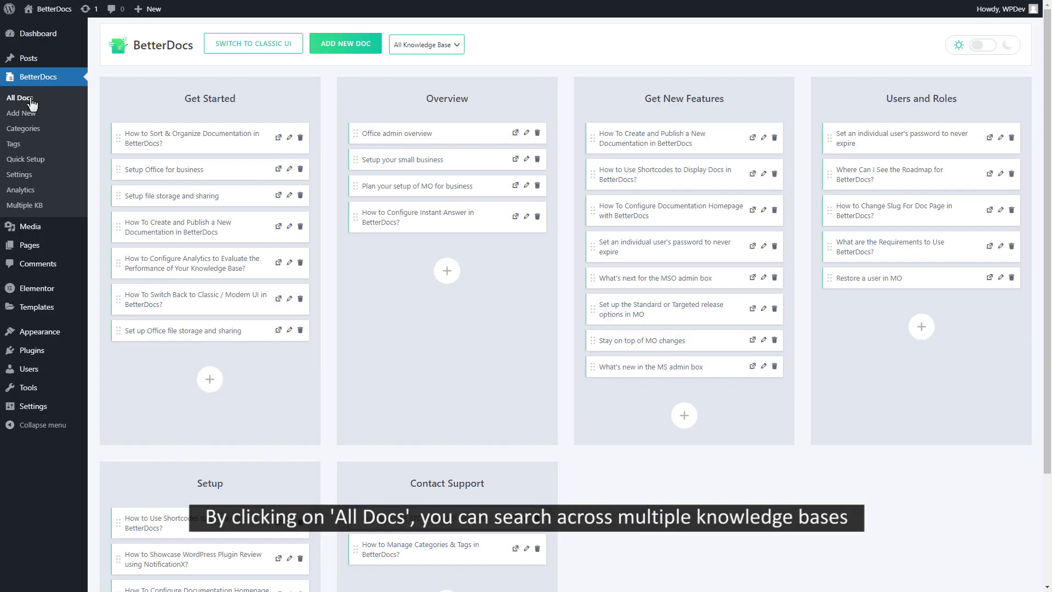
click(431, 48)
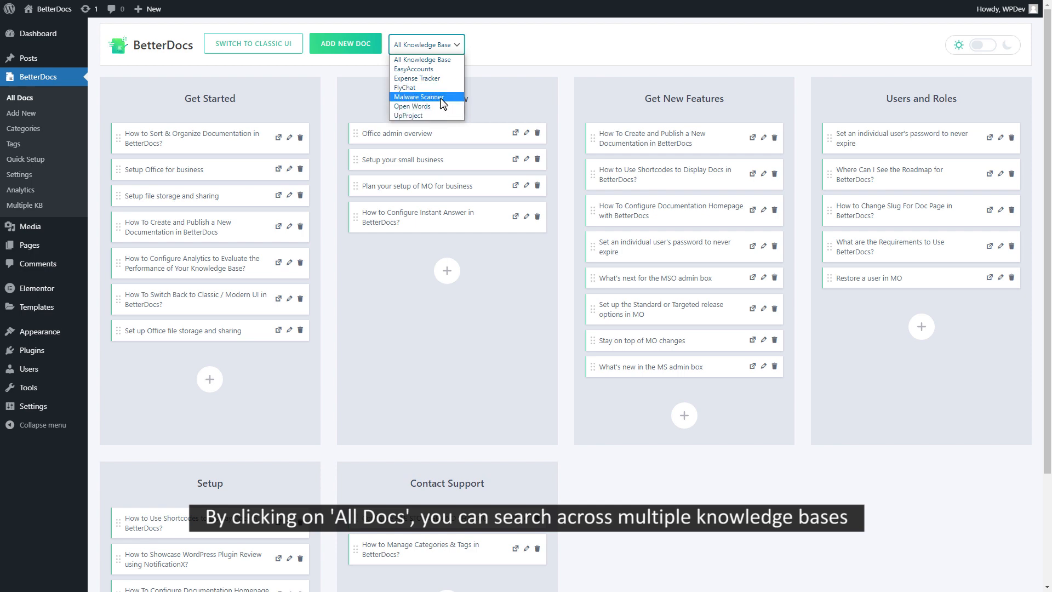
click(441, 97)
click(439, 46)
click(453, 58)
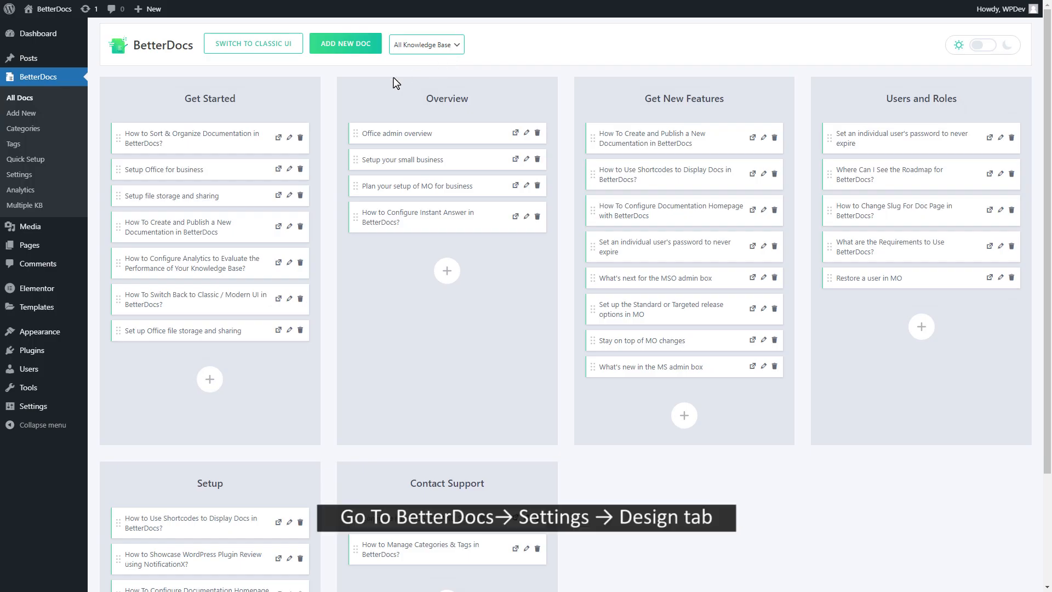
- Open the Multiple KB customization options through the design settings of BetterDocs
click(29, 178)
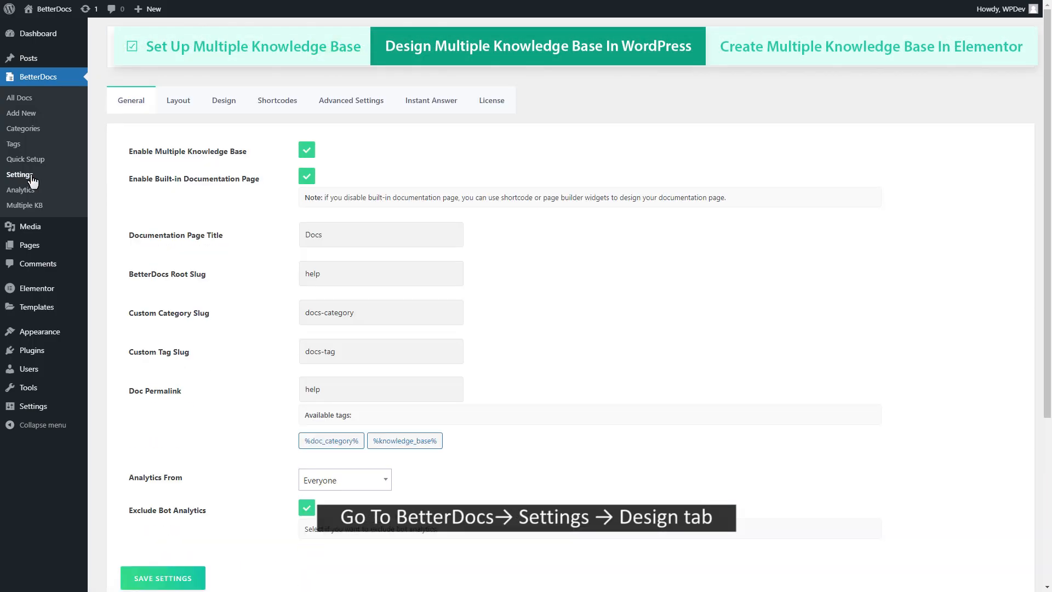
click(235, 101)
click(296, 380)
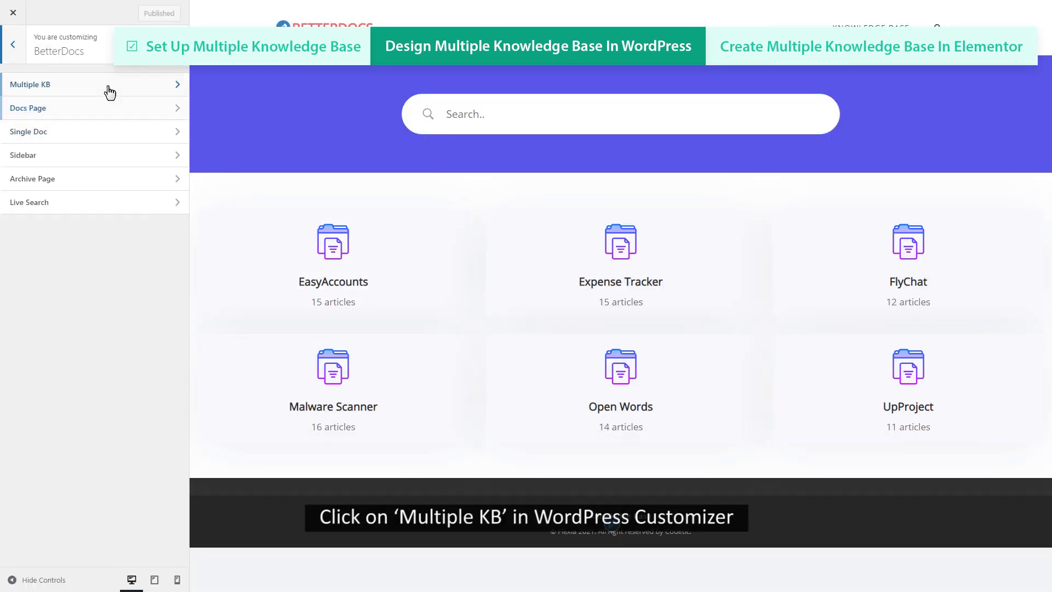
click(110, 88)
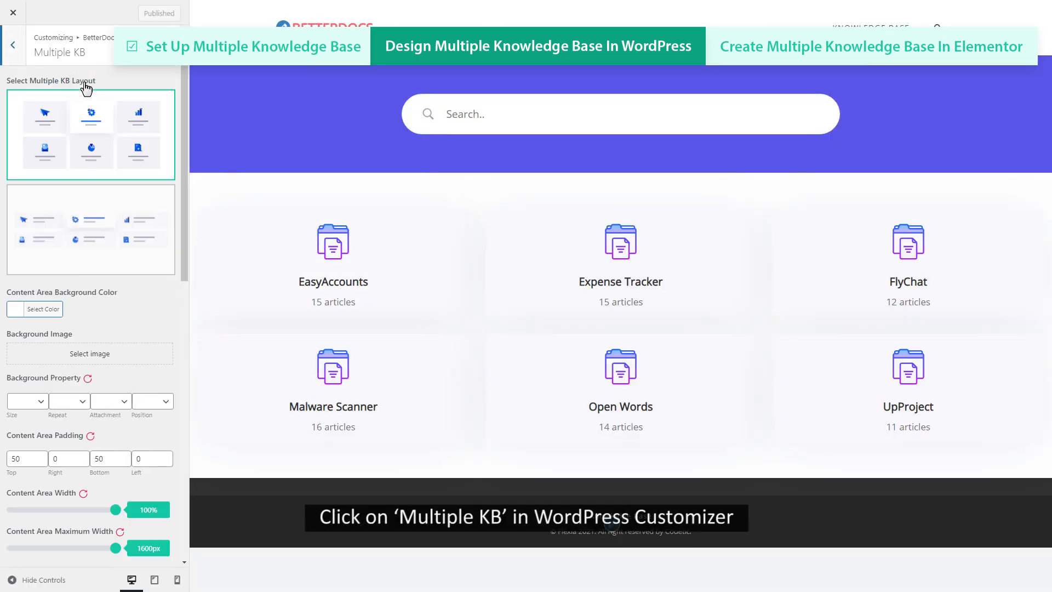
- Try the second Multiple KB layout with icons beside the names, switch back to the first layout and publish
click(135, 228)
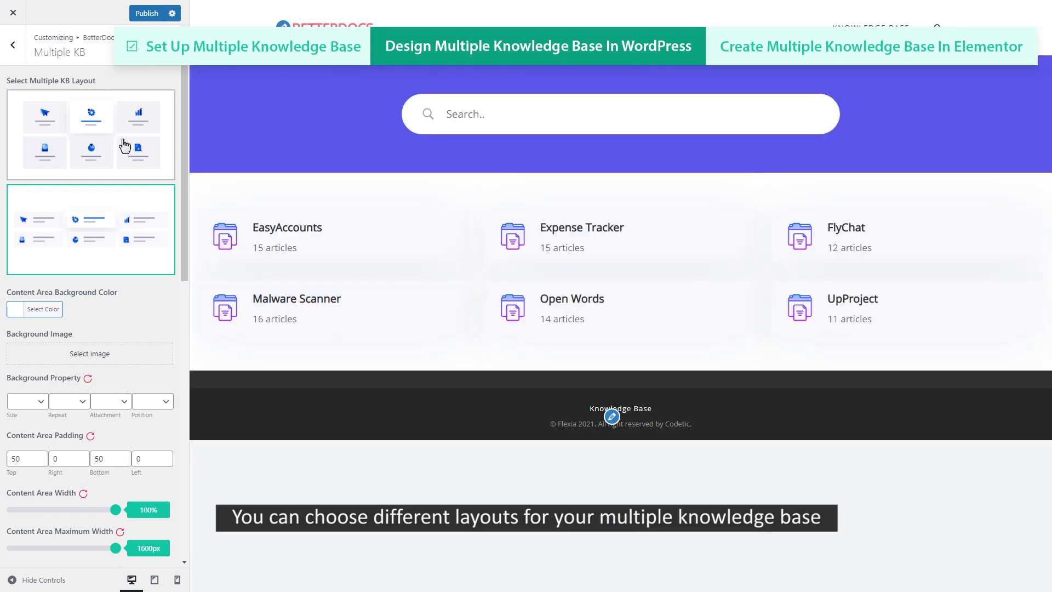
click(124, 147)
mouse_move(186, 143)
mouse_down()
mouse_move(188, 421)
mouse_move(179, 123)
mouse_up()
click(151, 16)
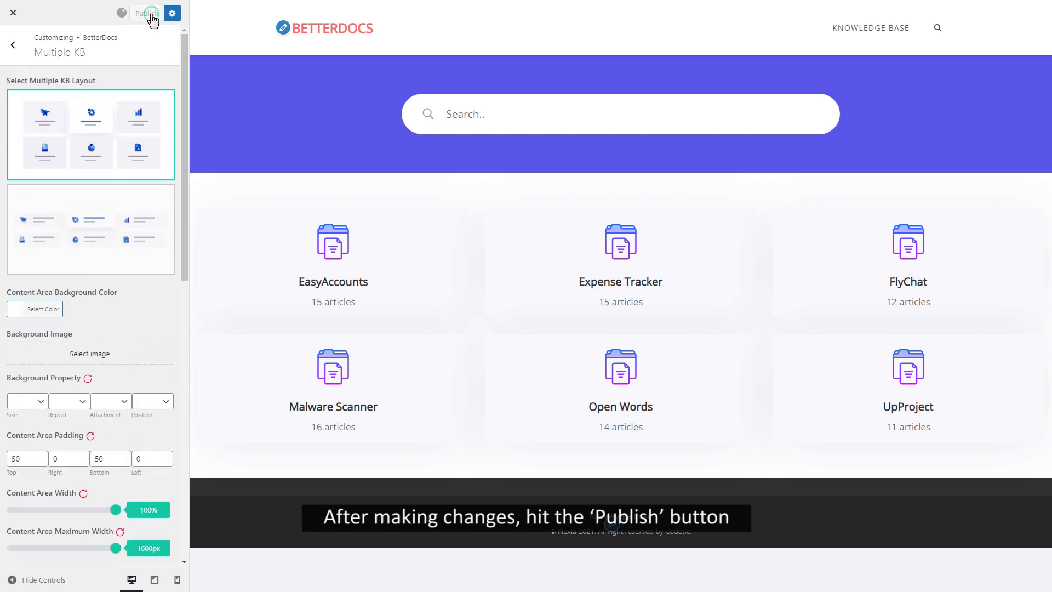
- Close the customizer and visit the site's documentation page to view the published knowledge bases
click(13, 13)
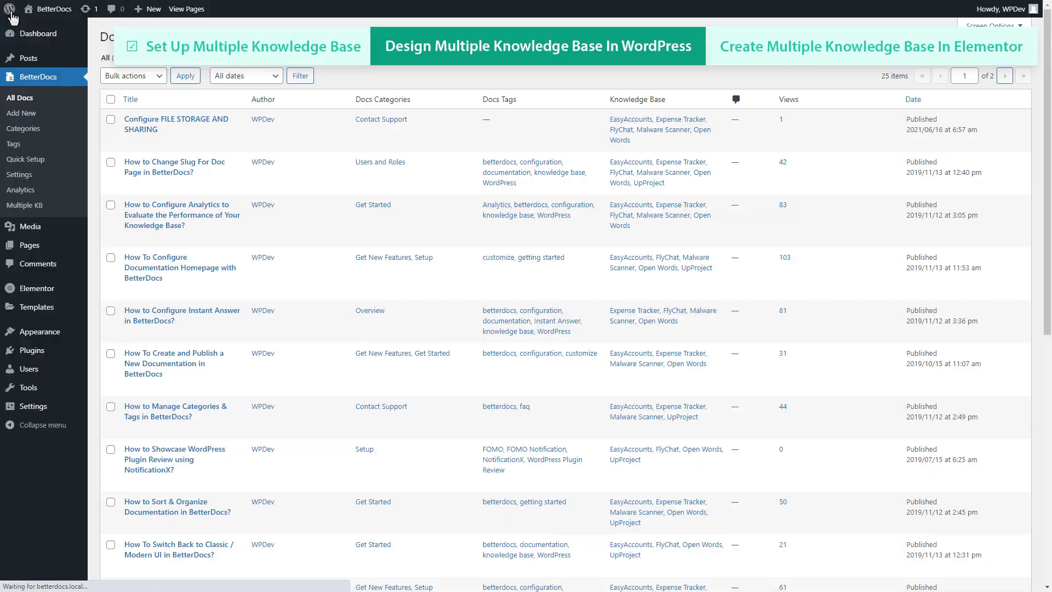
mouse_move(54, 9)
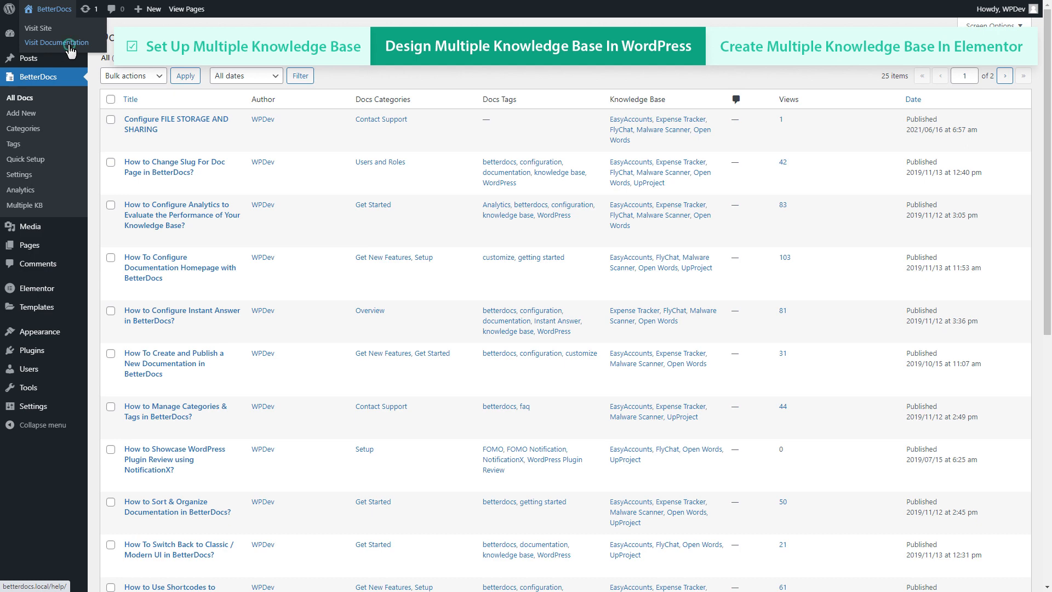
click(70, 49)
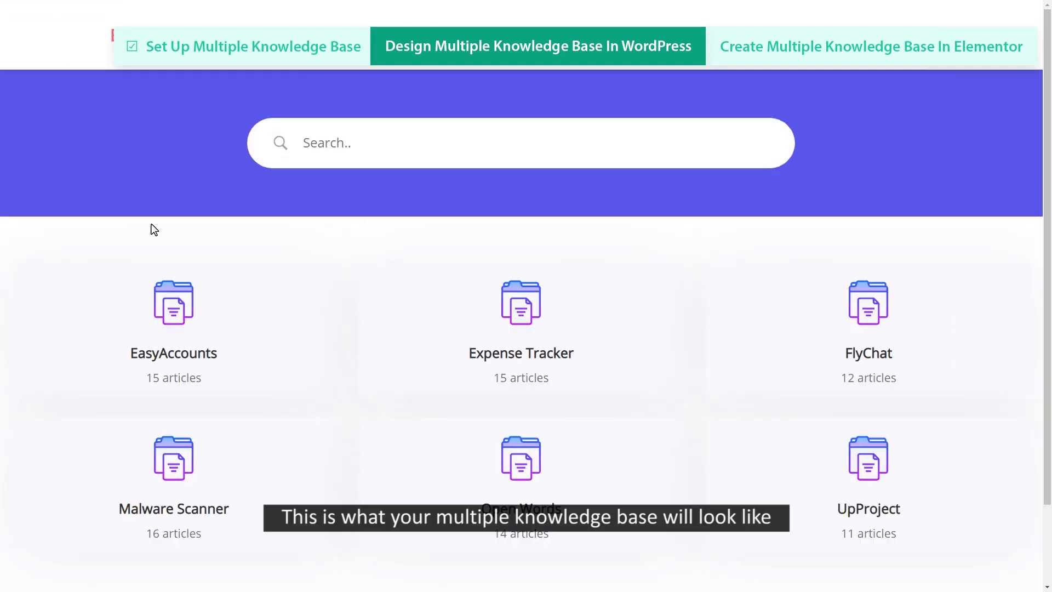
- Open the EasyAccounts knowledge base on the documentation page and browse its categories and docs
click(177, 322)
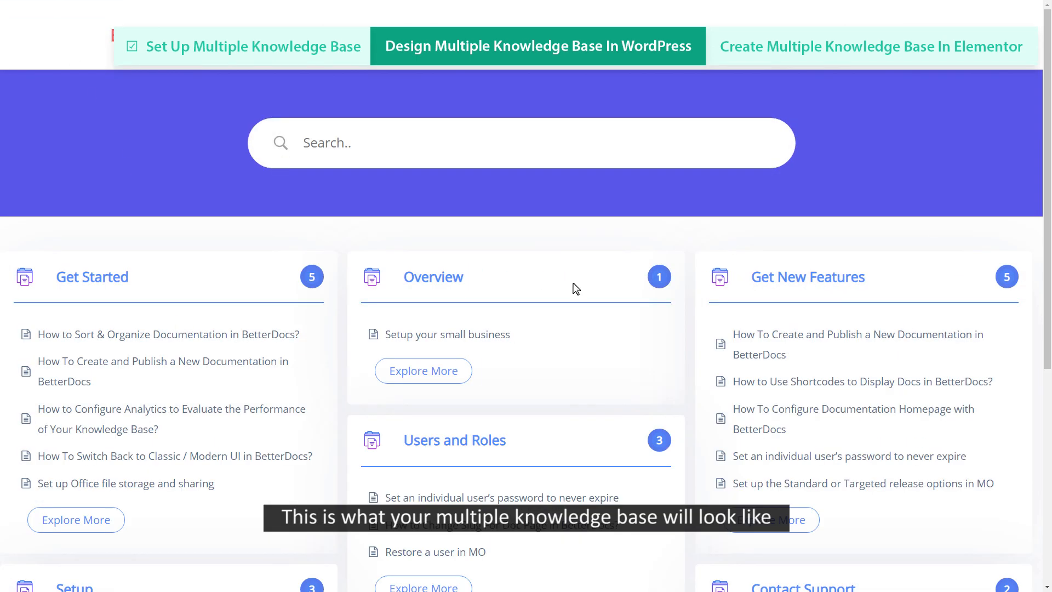
drag(1047, 143, 1042, 113)
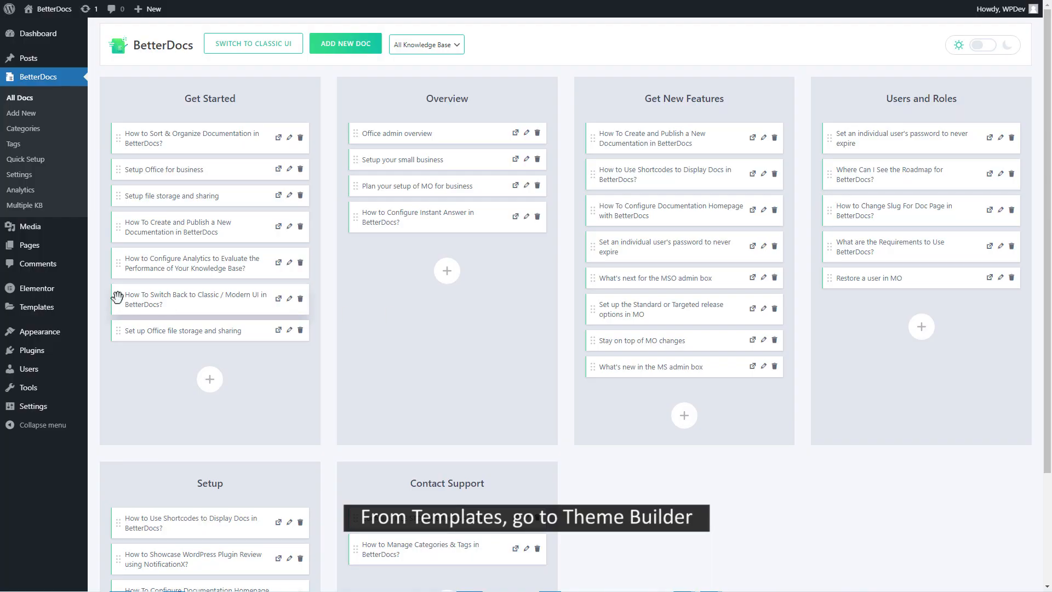
- Create a Docs Archive template named "Multiple Knowledge Bases" in the Theme Builder of the WordPress admin
mouse_move(55, 306)
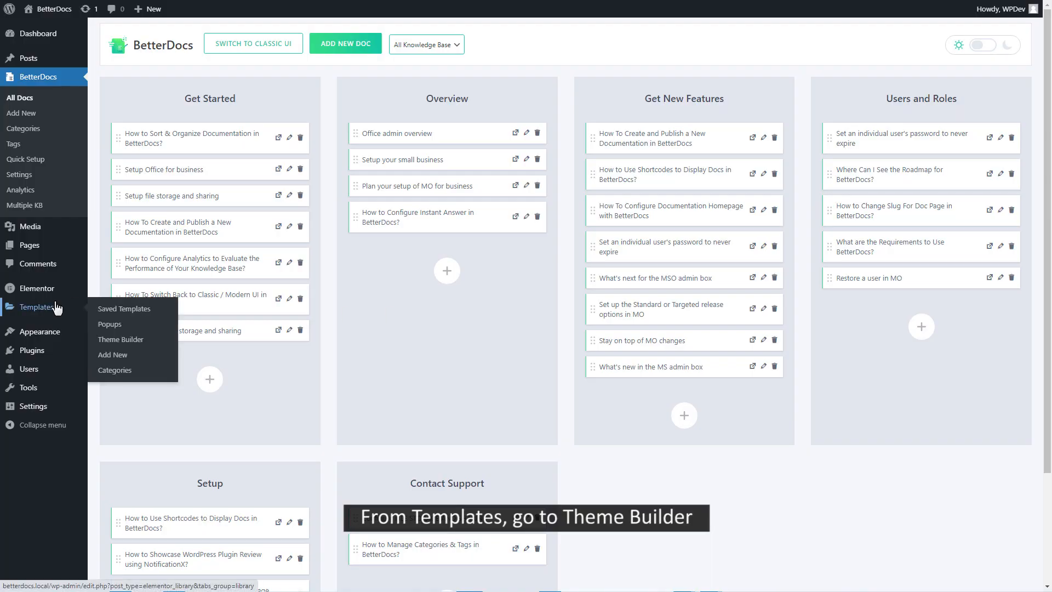
click(136, 342)
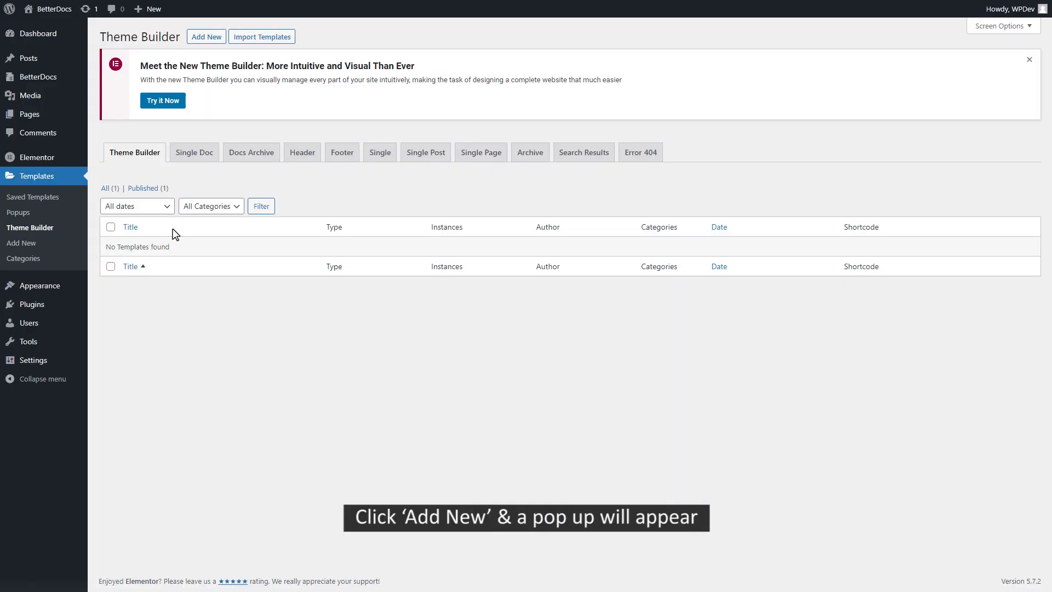
click(213, 41)
click(681, 293)
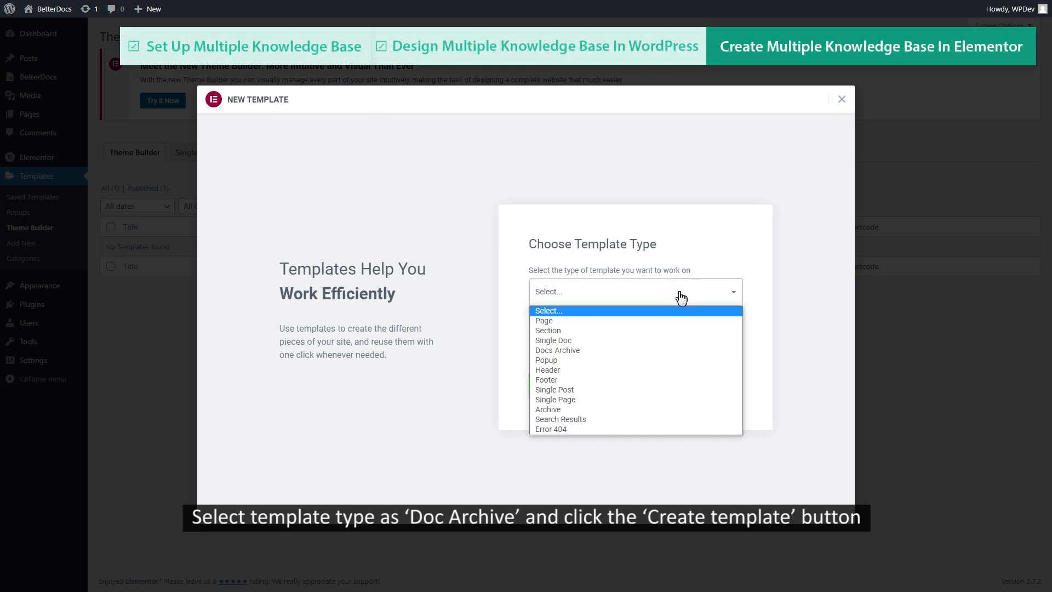
click(605, 352)
click(553, 350)
text(Multiple Knowledge Bases)
click(674, 387)
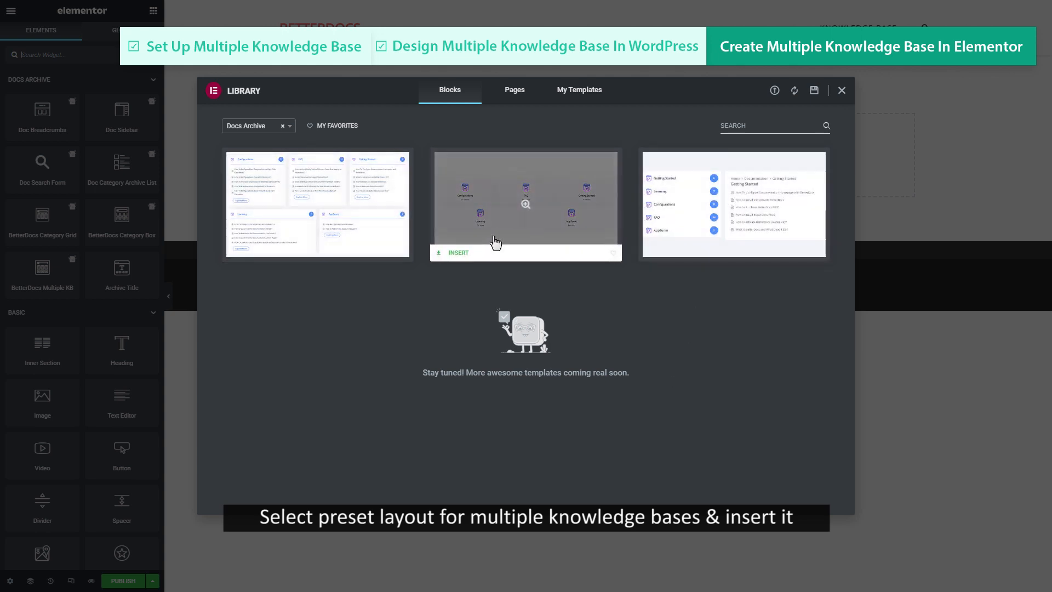
- Dismiss the template library and place the BetterDocs Multiple KB widget in the empty section of the template
click(841, 90)
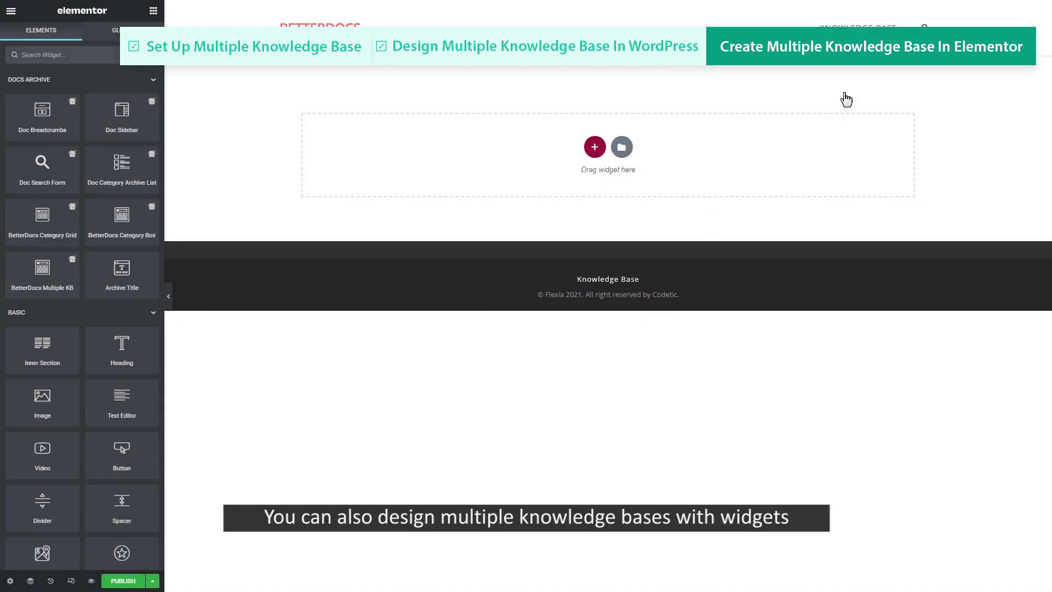
drag(44, 271, 463, 167)
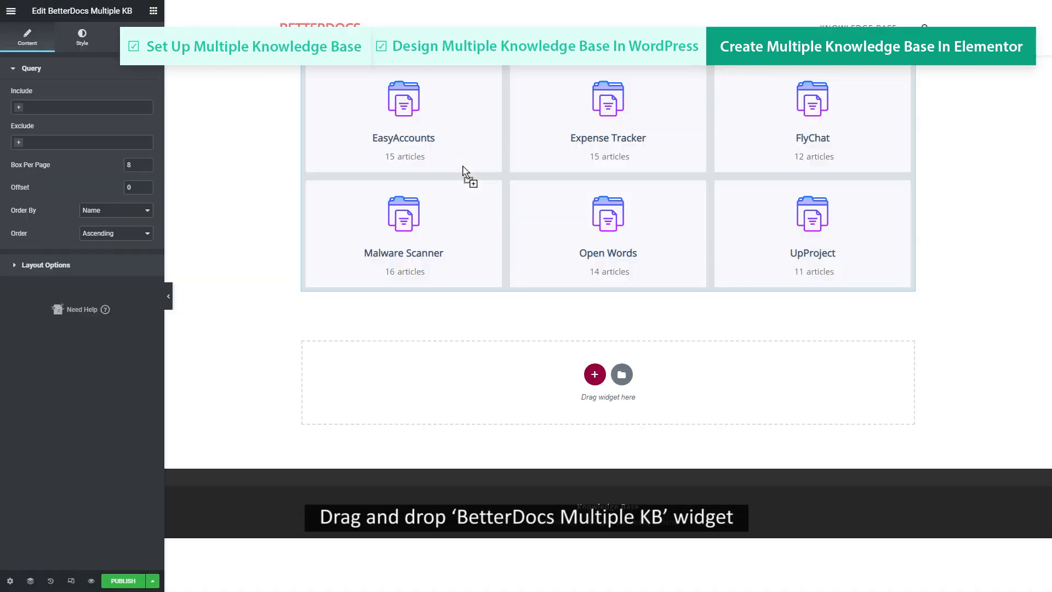
- Try including only Malware Scanner and Open Words in the widget's query, and remove both again
click(17, 109)
click(68, 161)
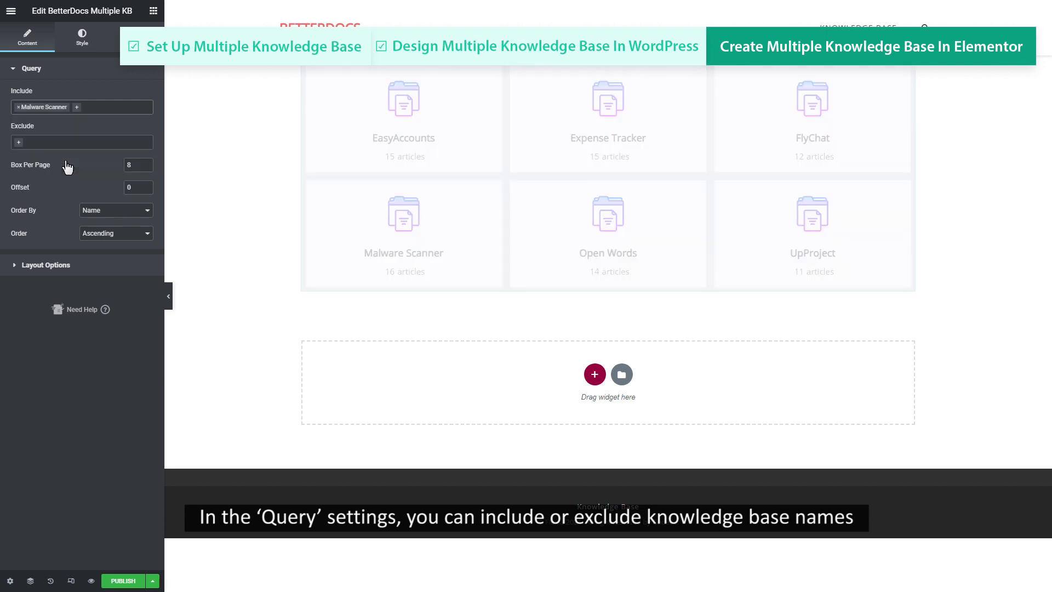
click(79, 107)
click(82, 148)
click(63, 107)
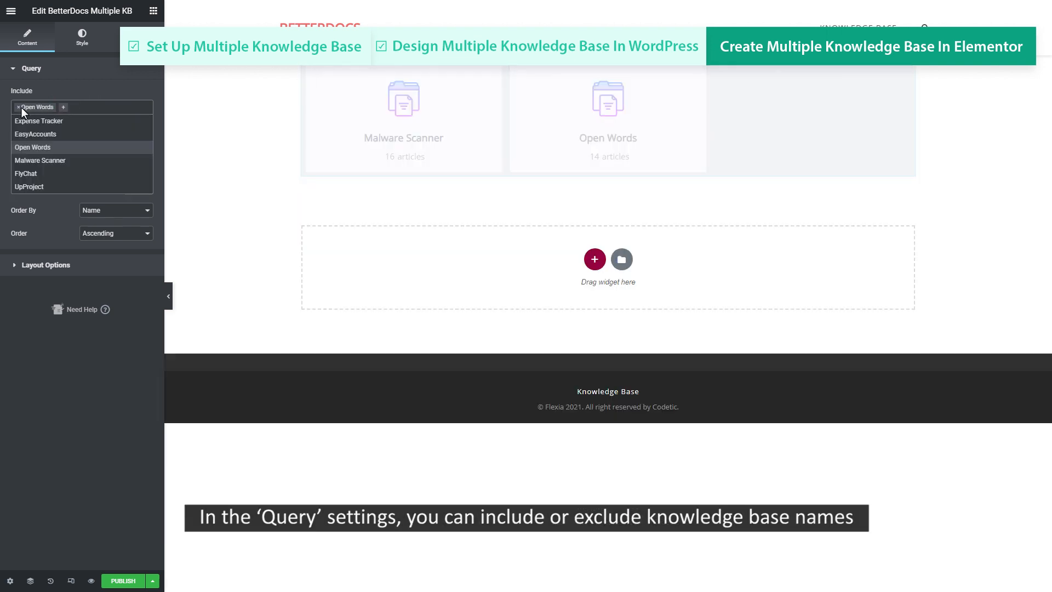
click(18, 107)
click(50, 110)
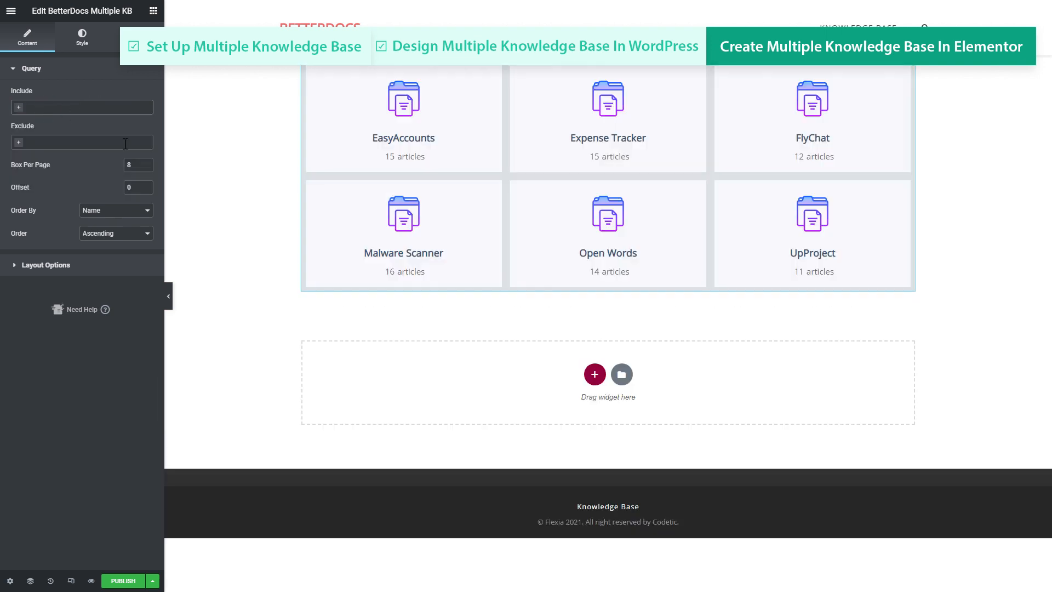
- Check the widget's sort order, try Layout 2 for the knowledge base boxes, and return to the Default layout
click(144, 233)
click(141, 241)
click(77, 262)
click(135, 137)
click(60, 176)
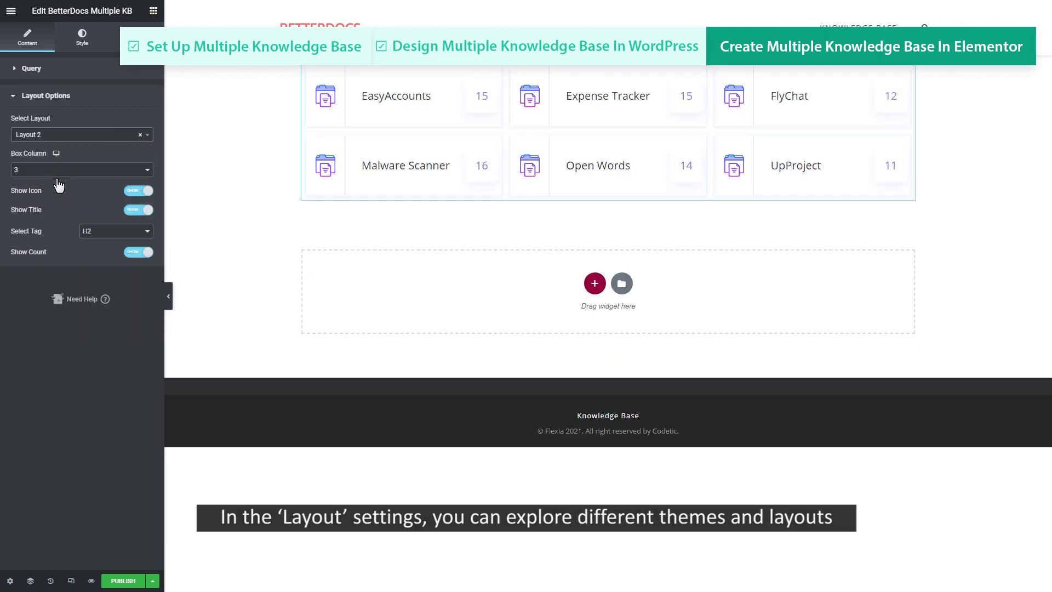
click(77, 134)
click(69, 166)
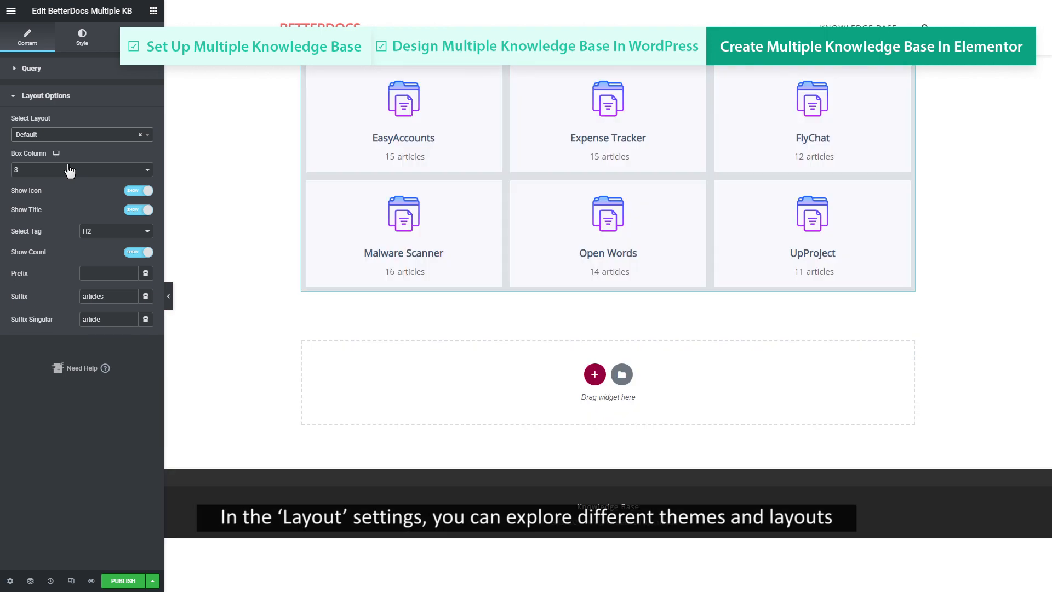
click(129, 172)
click(129, 174)
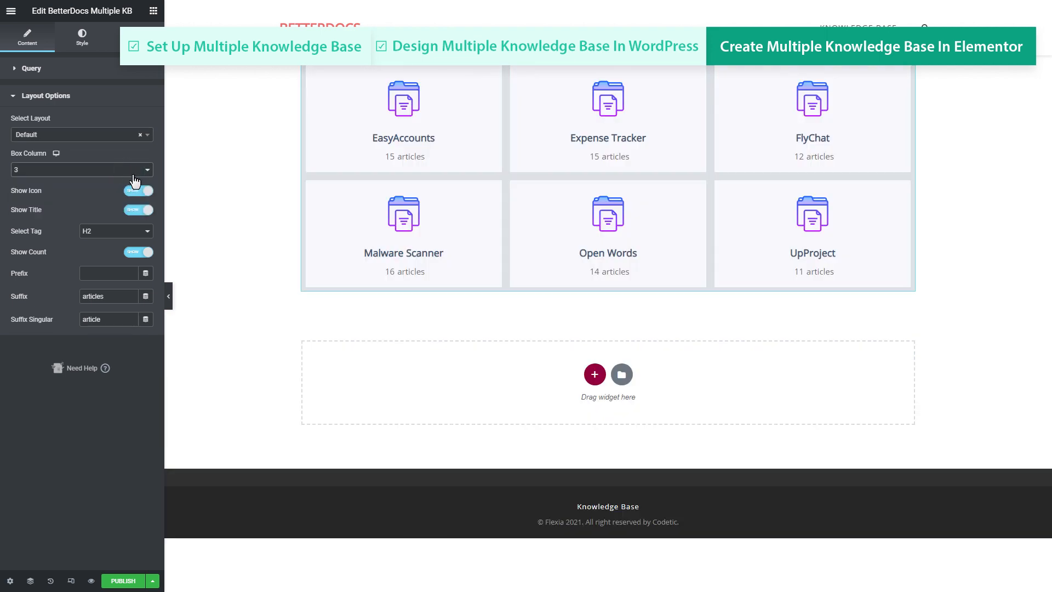
drag(115, 296, 77, 300)
click(77, 300)
- Add a Doc Search Form widget to the template and move its section above the knowledge base boxes
click(153, 11)
drag(42, 164, 527, 370)
drag(607, 299, 576, 69)
- Give the Doc Search Form's search box a solid blue-violet background using the copied colour code
click(907, 69)
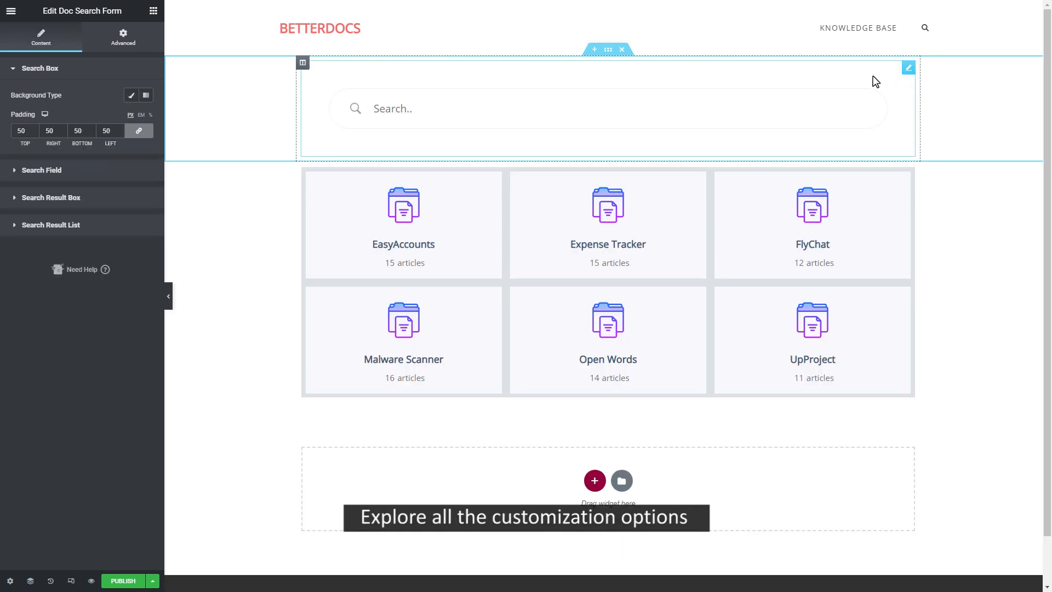
click(131, 95)
click(143, 122)
key(ctrl+v)
click(143, 121)
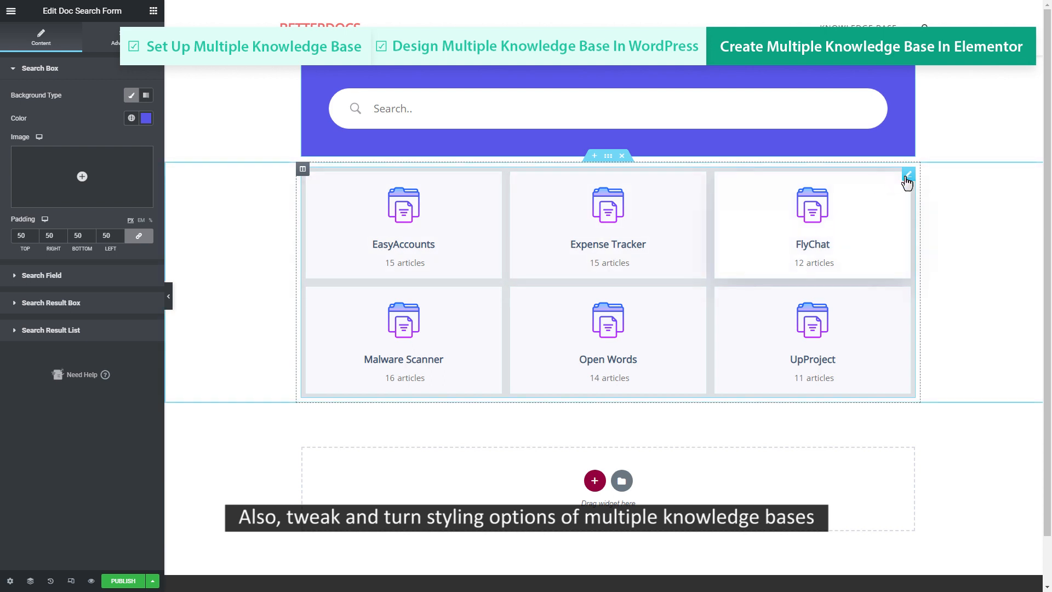
- Look through the Box, Icon, Title and Count style options of the BetterDocs Multiple KB widget
click(908, 175)
click(87, 43)
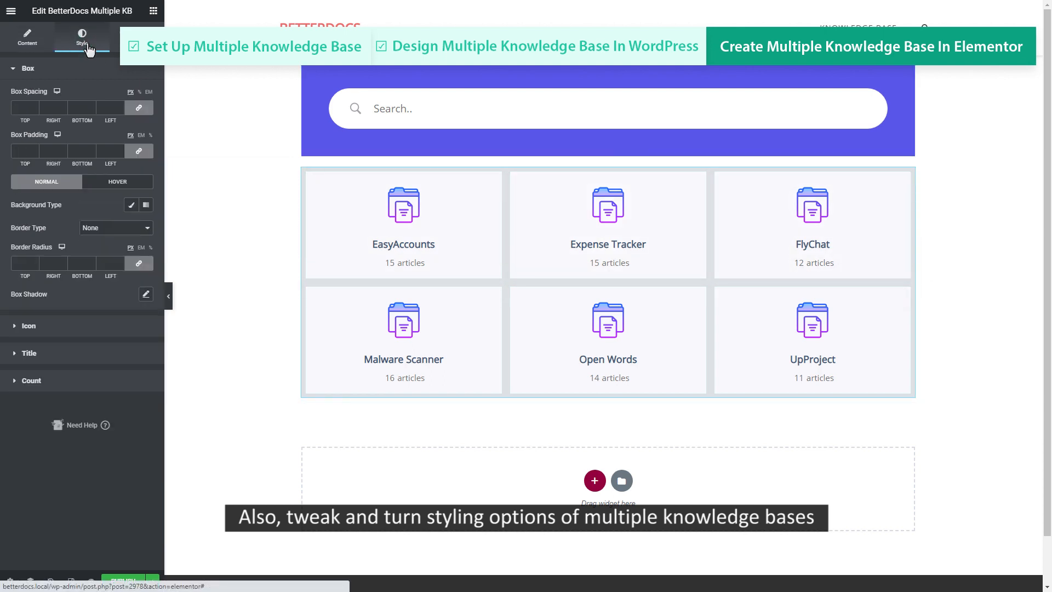
click(68, 326)
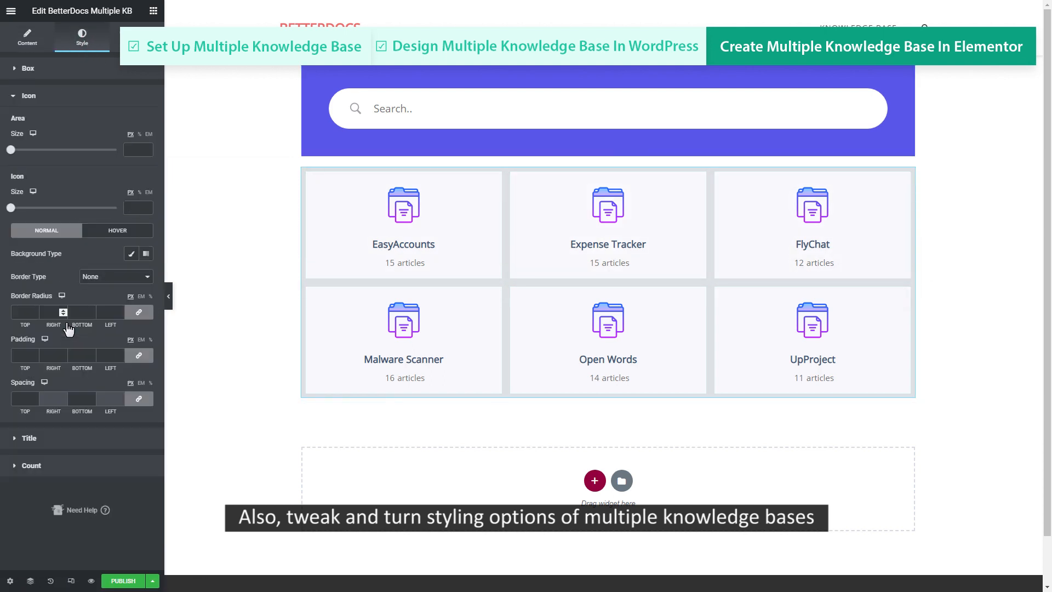
click(49, 97)
click(67, 121)
click(67, 119)
click(73, 149)
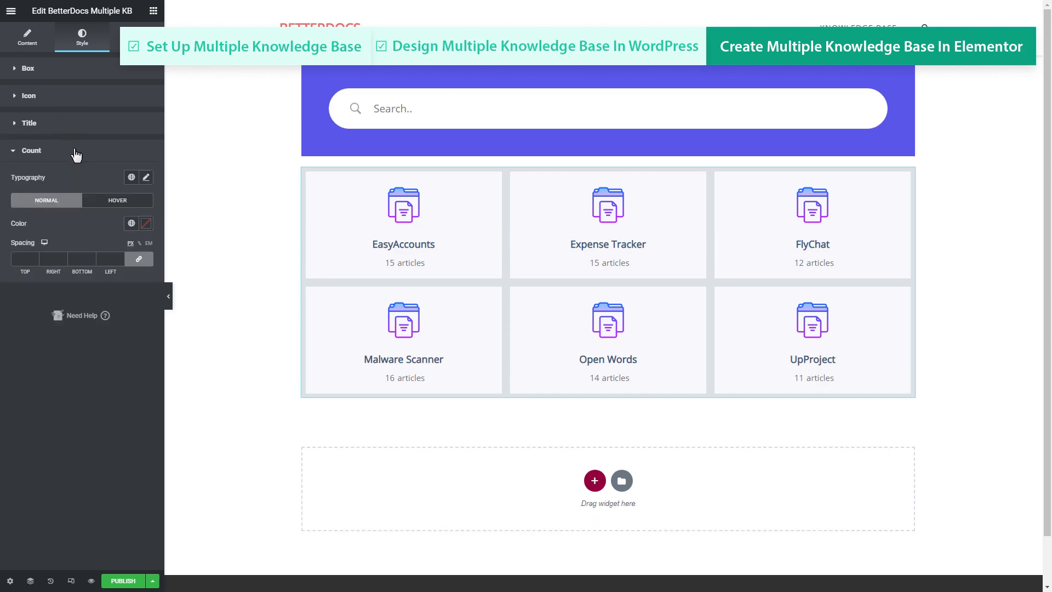
click(74, 148)
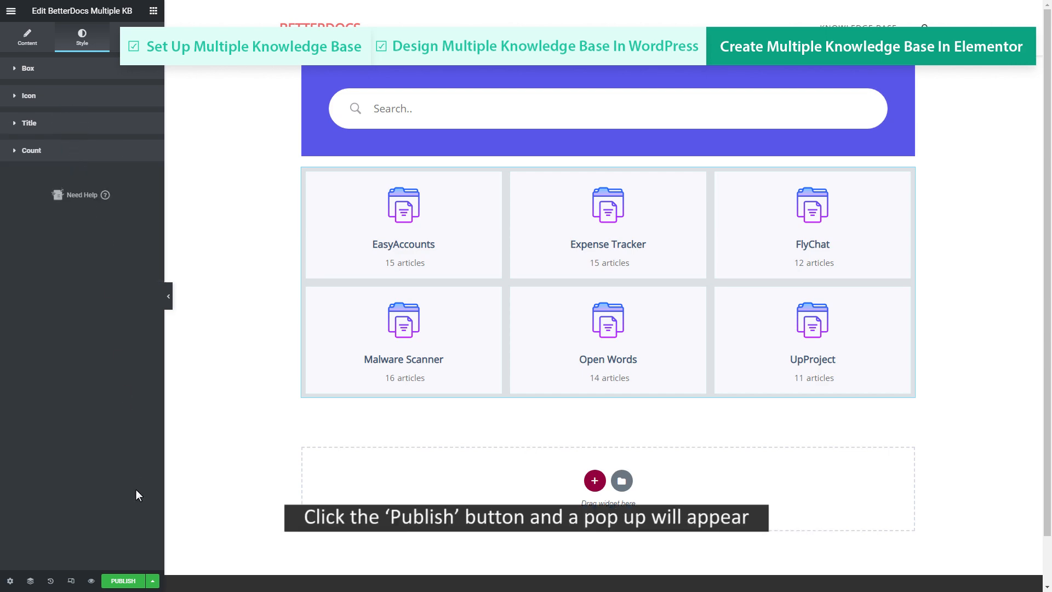
- Publish the template with a display condition that includes the Docs Page
click(130, 581)
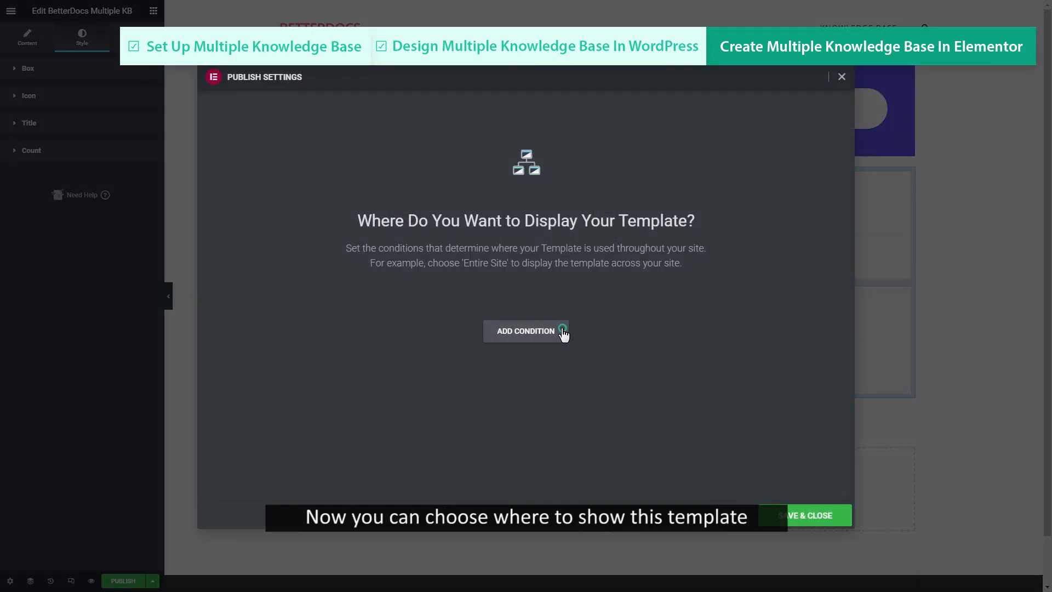
click(563, 332)
click(513, 313)
click(491, 330)
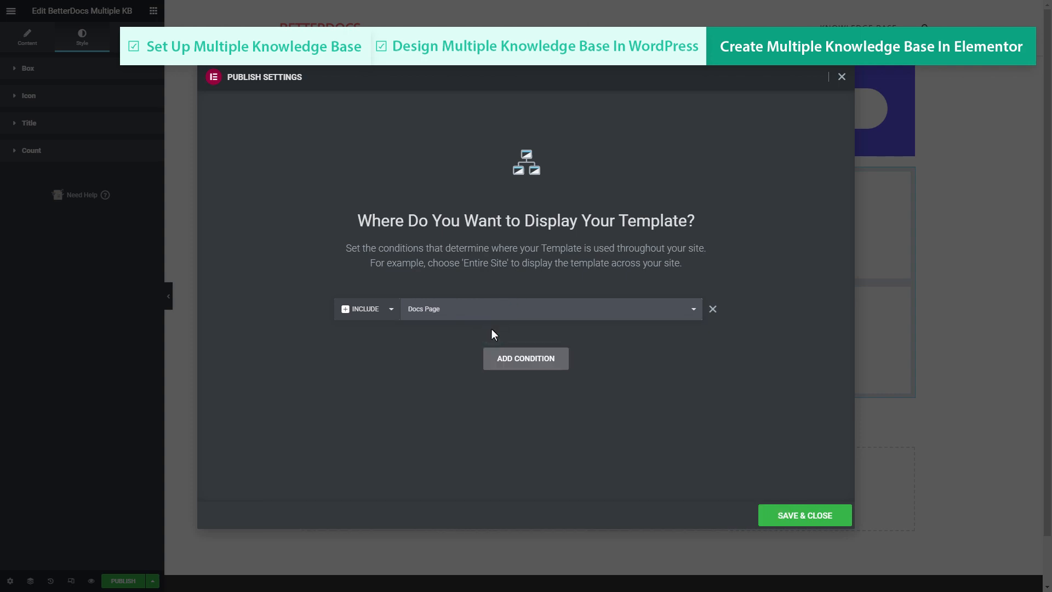
click(789, 518)
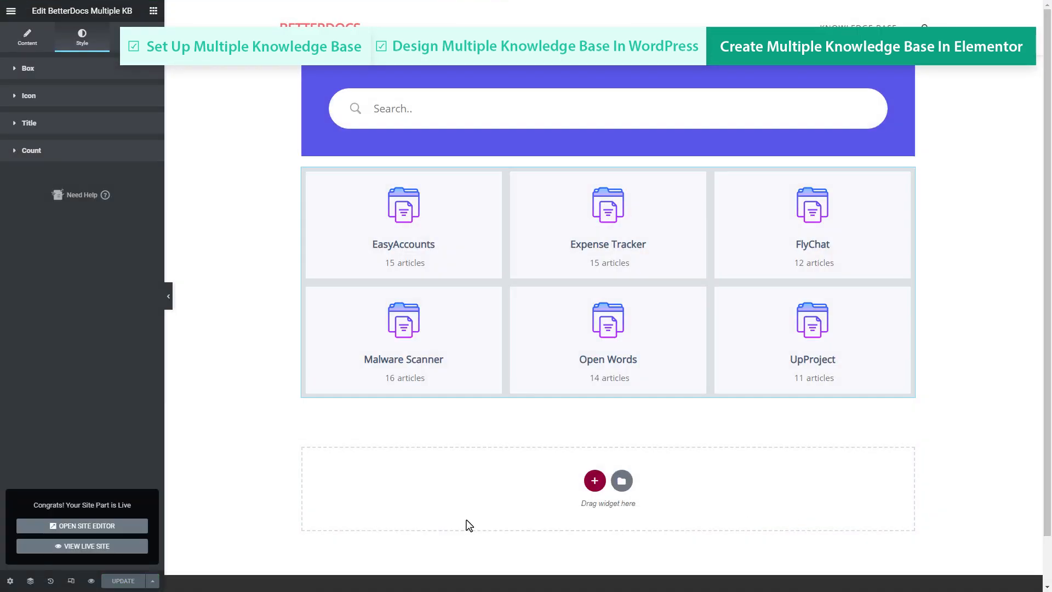
- View the published template on the live site and open the Expense Tracker knowledge base
click(115, 548)
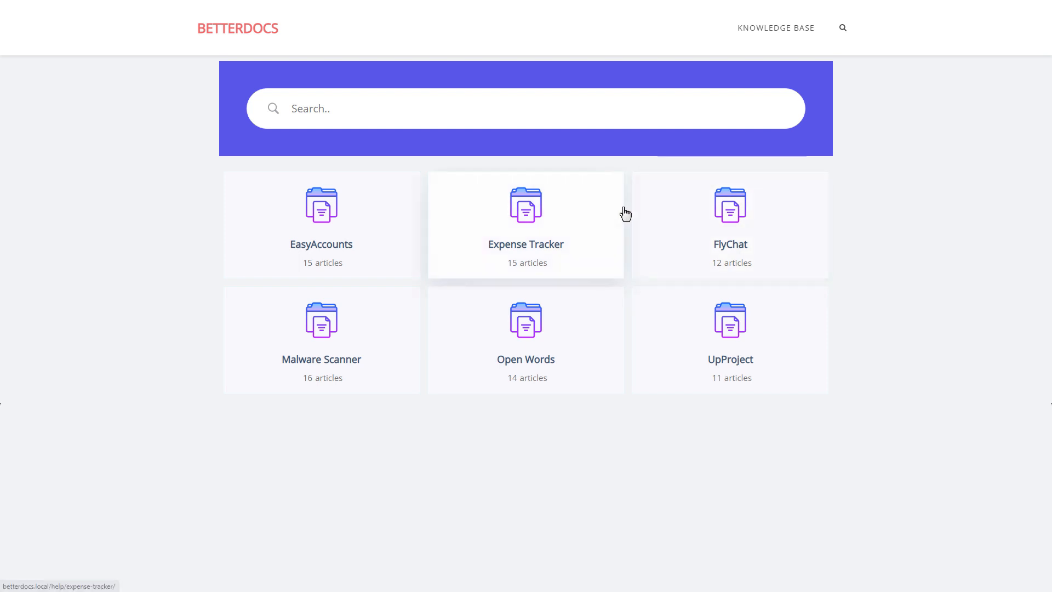
click(526, 241)
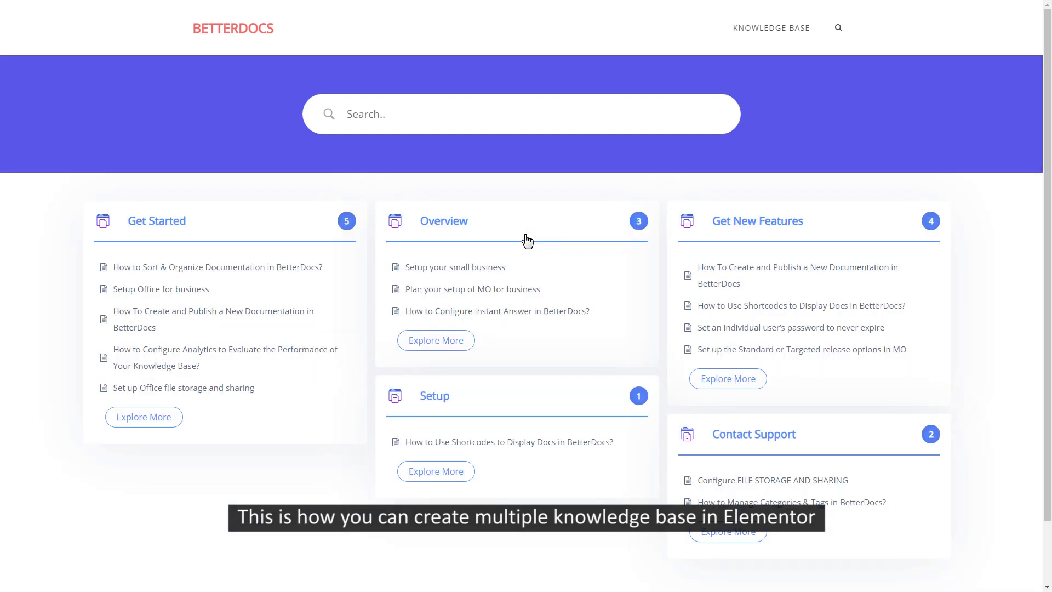